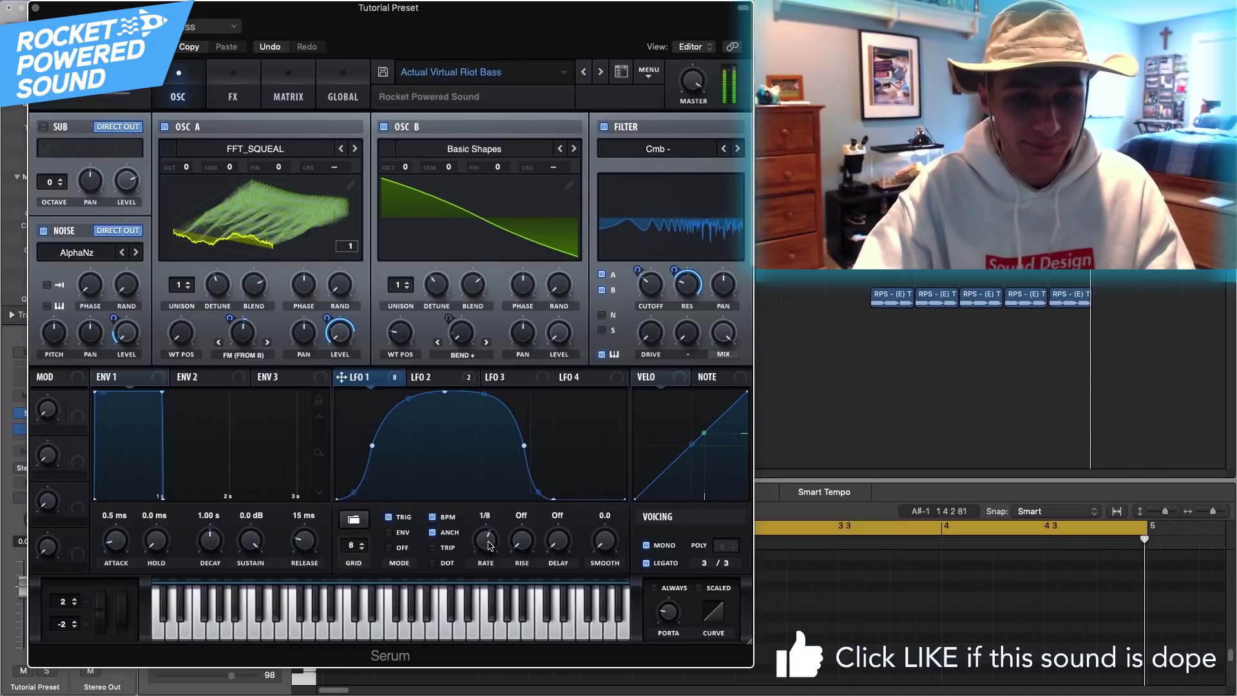
Try LFO 1 rate settings, then reset Serum to the Init Preset
left_click_drag(489, 545, 486, 550)
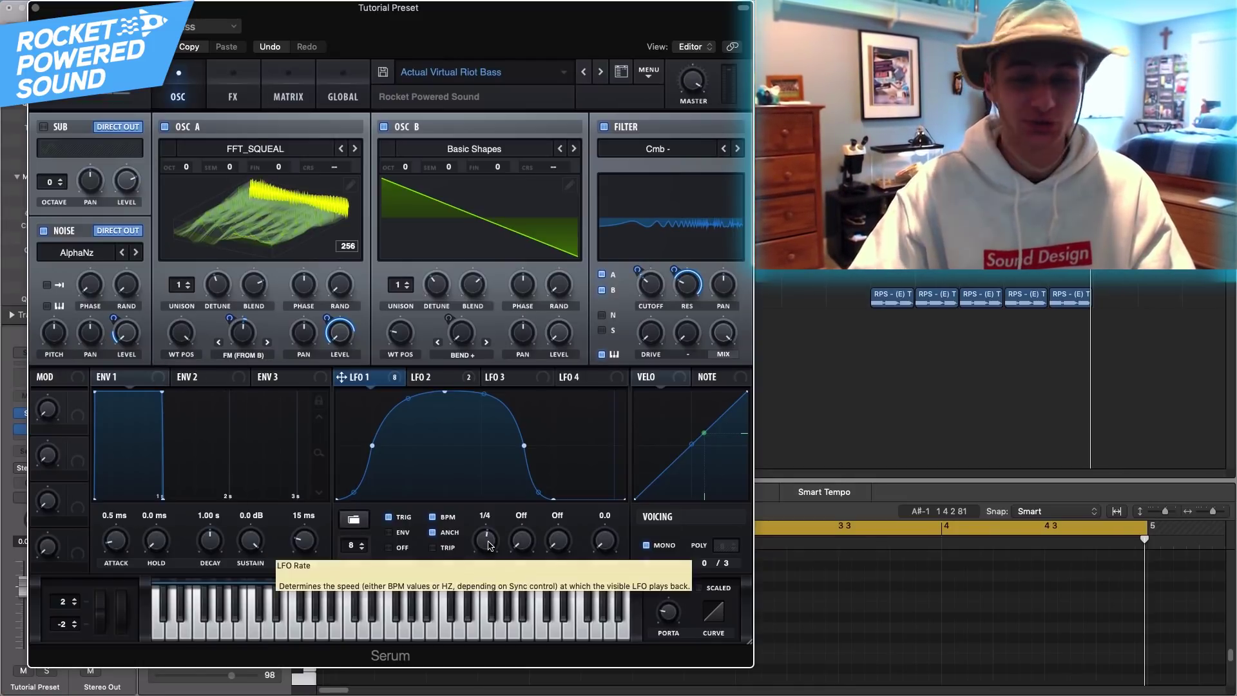
left_click_drag(489, 546, 491, 541)
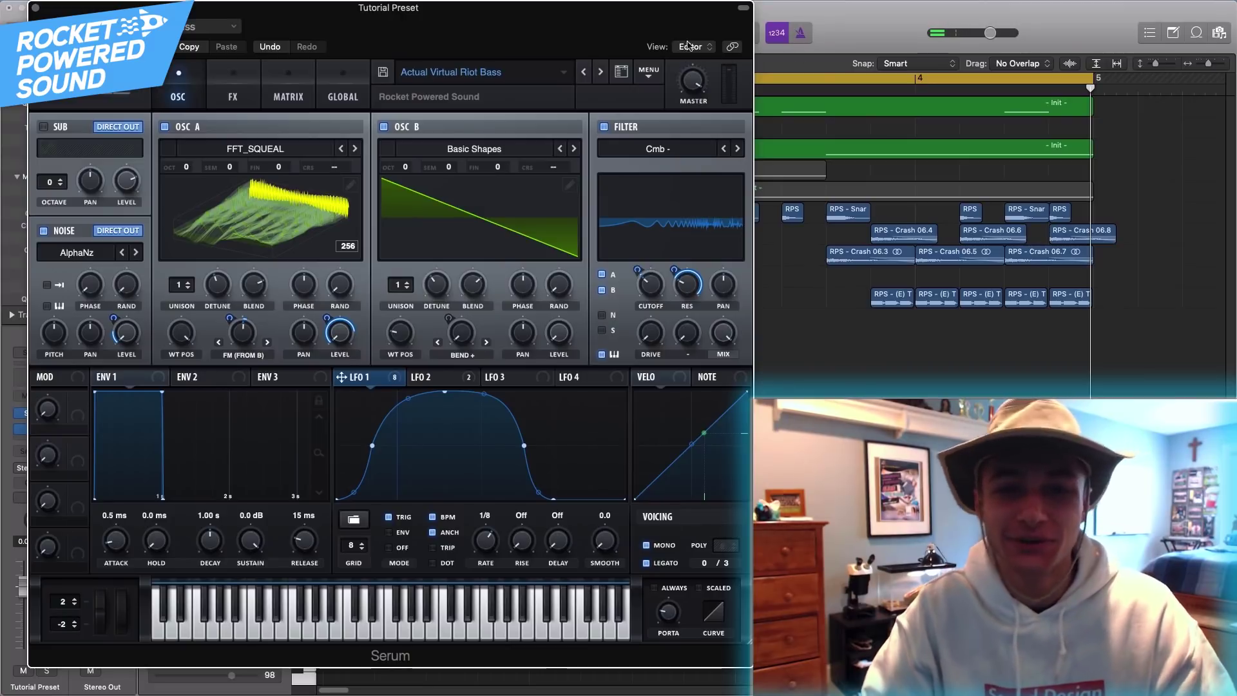
left_click(649, 72)
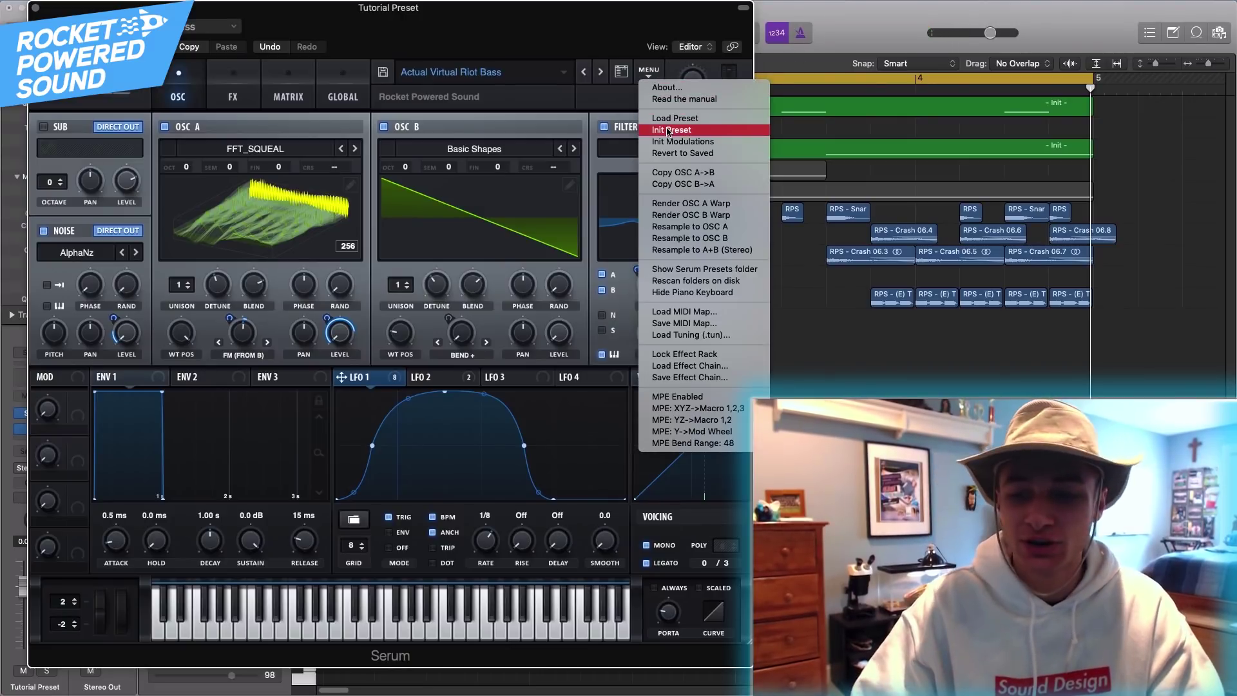
left_click(670, 130)
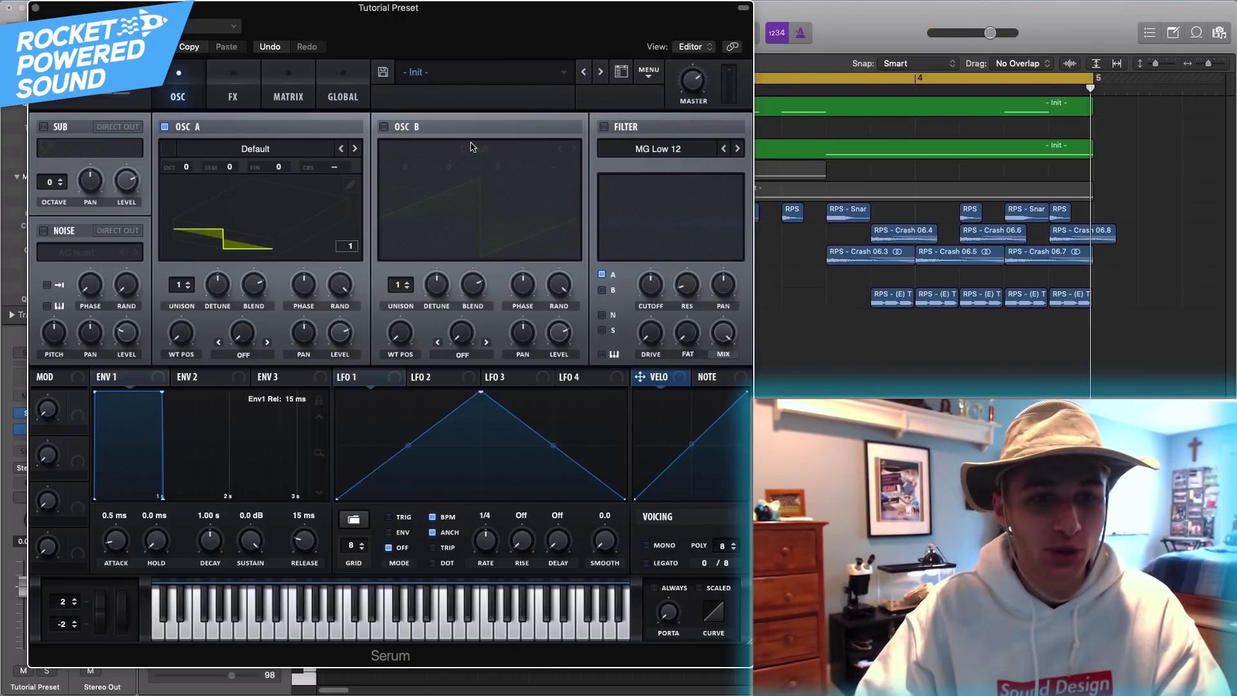
Load the Digital > FFT_SQUEAL wavetable into oscillator A
left_click(289, 150)
mouse_move(287, 175)
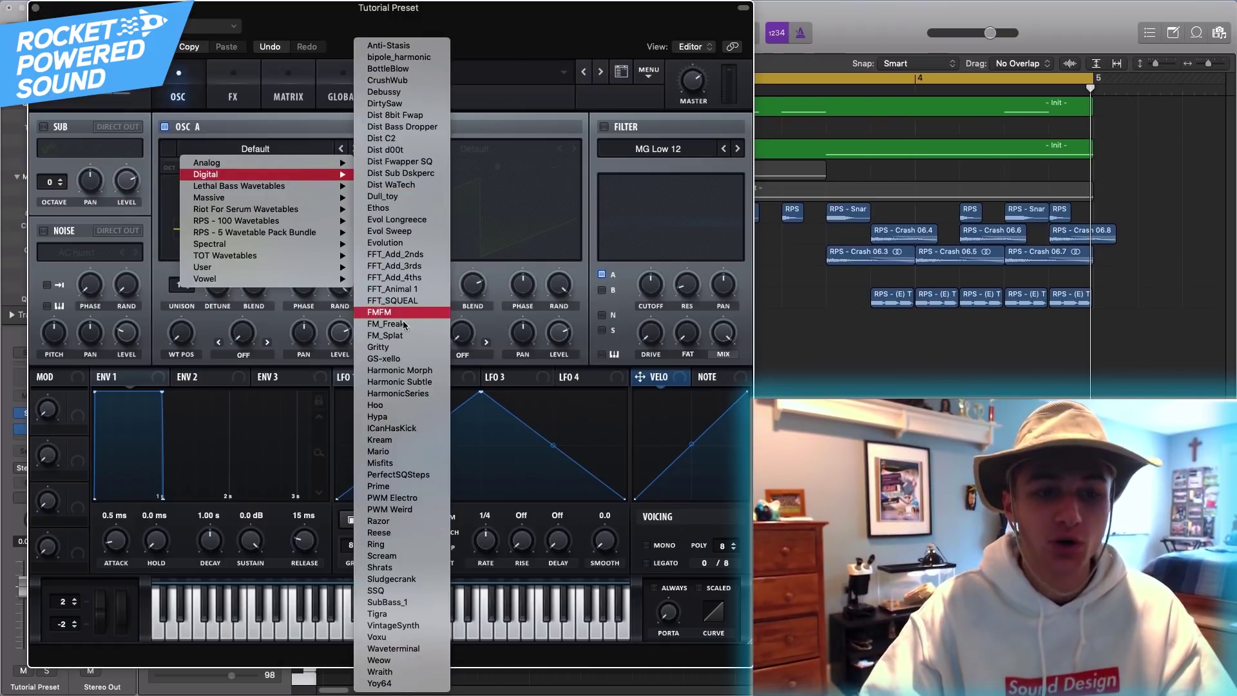
left_click(417, 300)
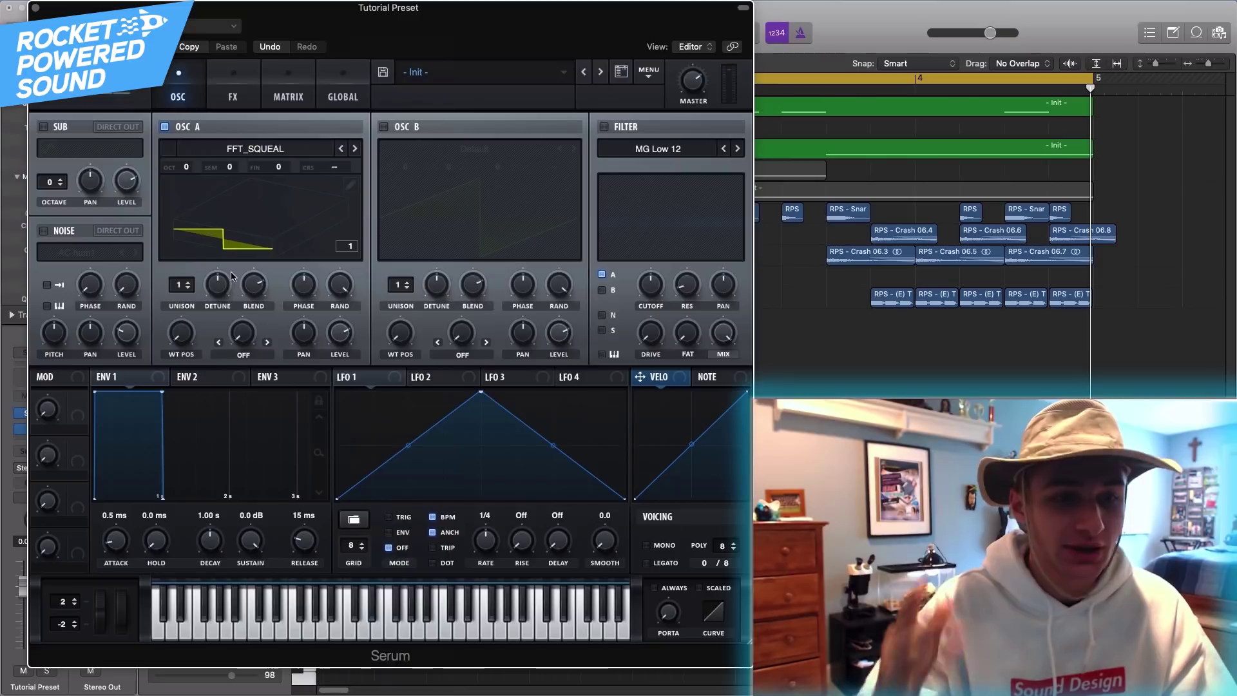
Set oscillator A's warp mode to FM (from B) and switch on oscillator B
left_click(239, 232)
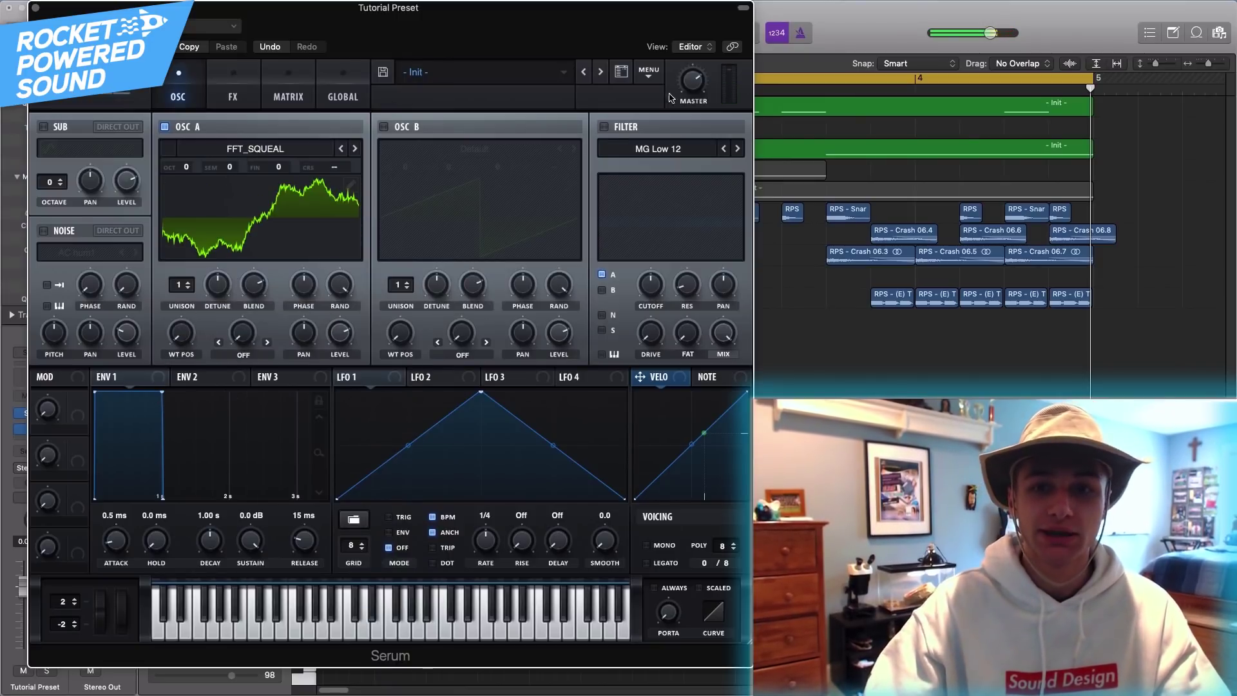
key("XF86AudioLowerVolume")
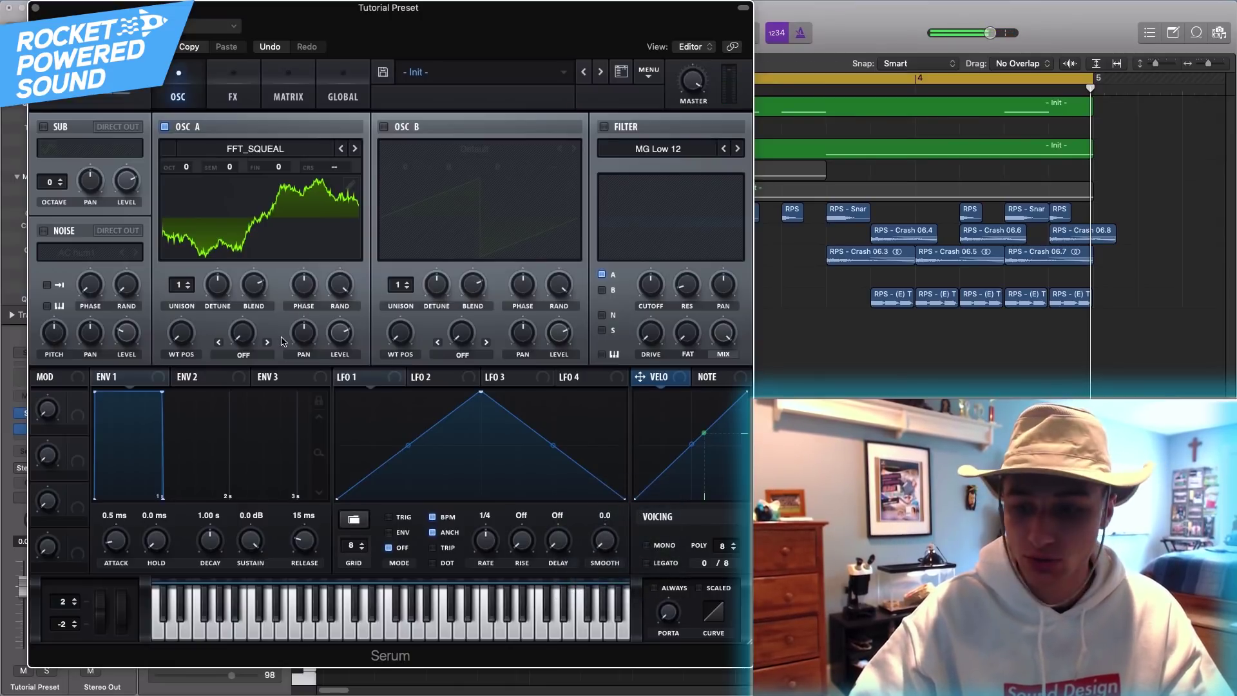
left_click(243, 355)
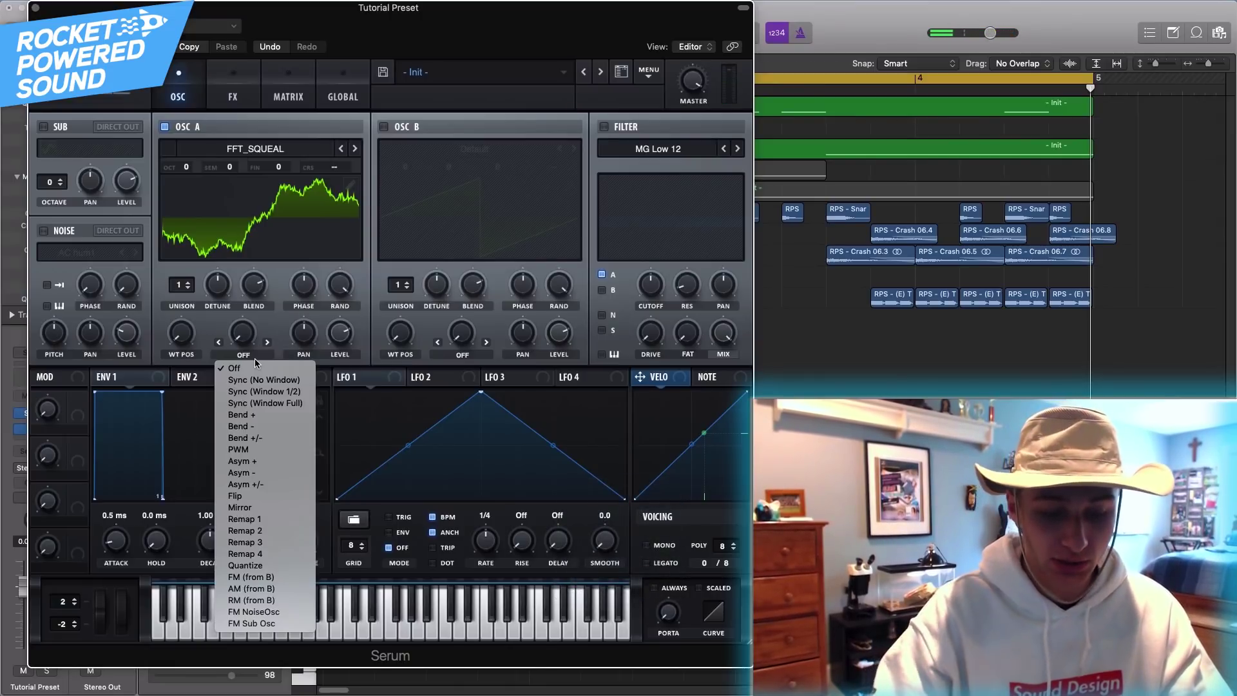
left_click(248, 576)
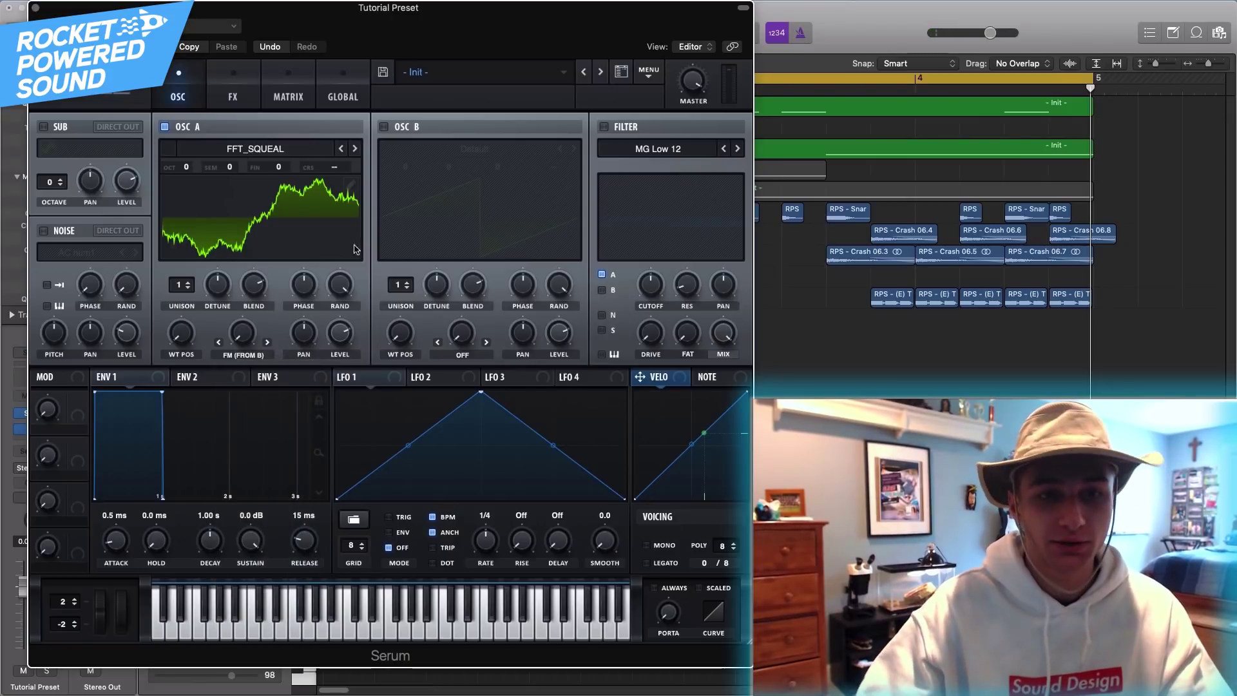
left_click(384, 127)
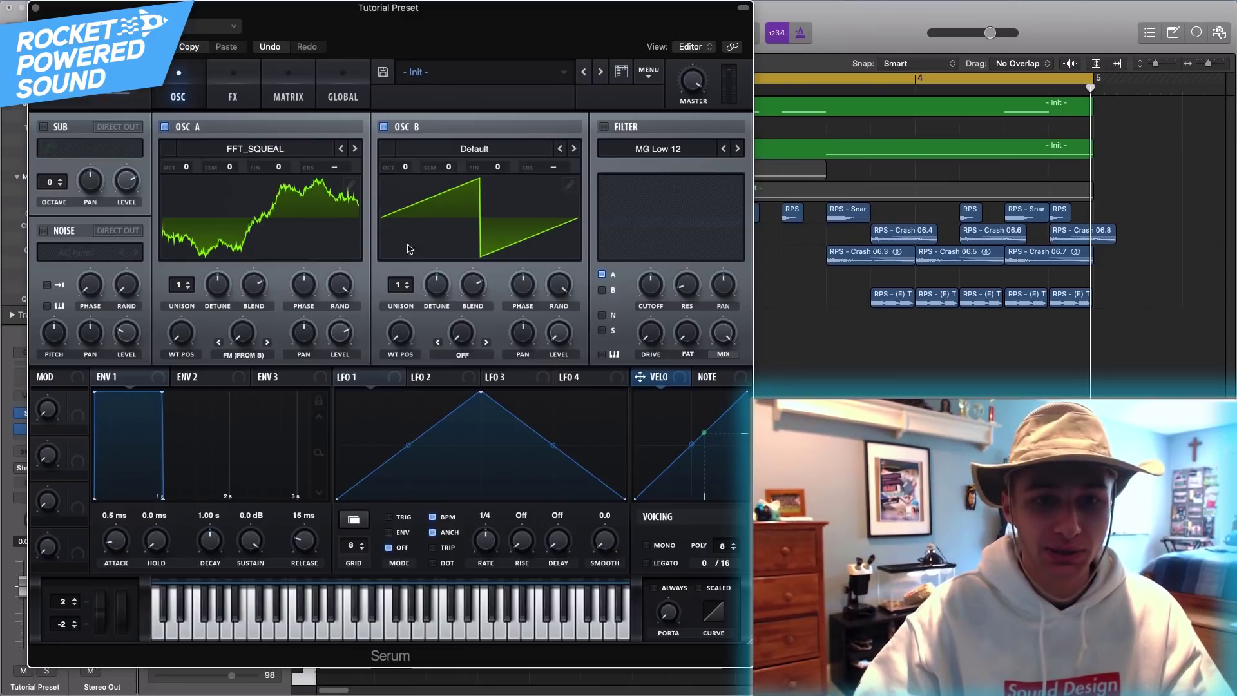
mouse_move(253, 334)
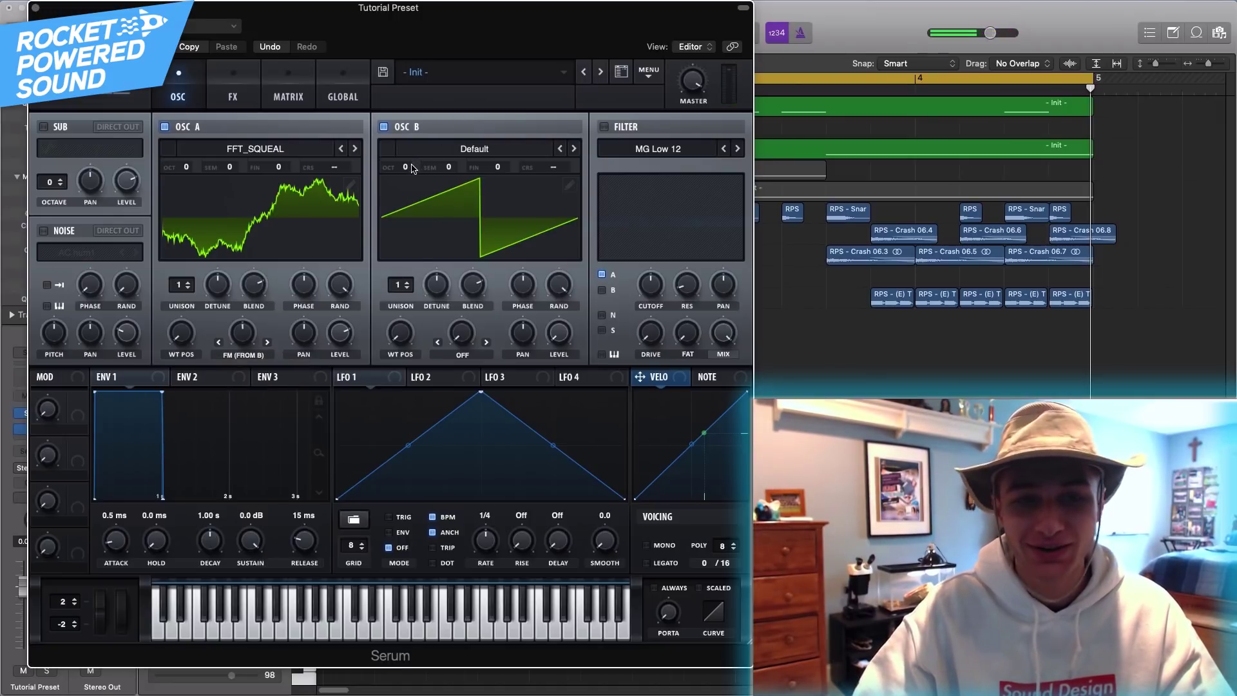
Load Analog > Basic Shapes into oscillator B and raise WT POS from sine toward saw
left_click(465, 153)
mouse_move(466, 163)
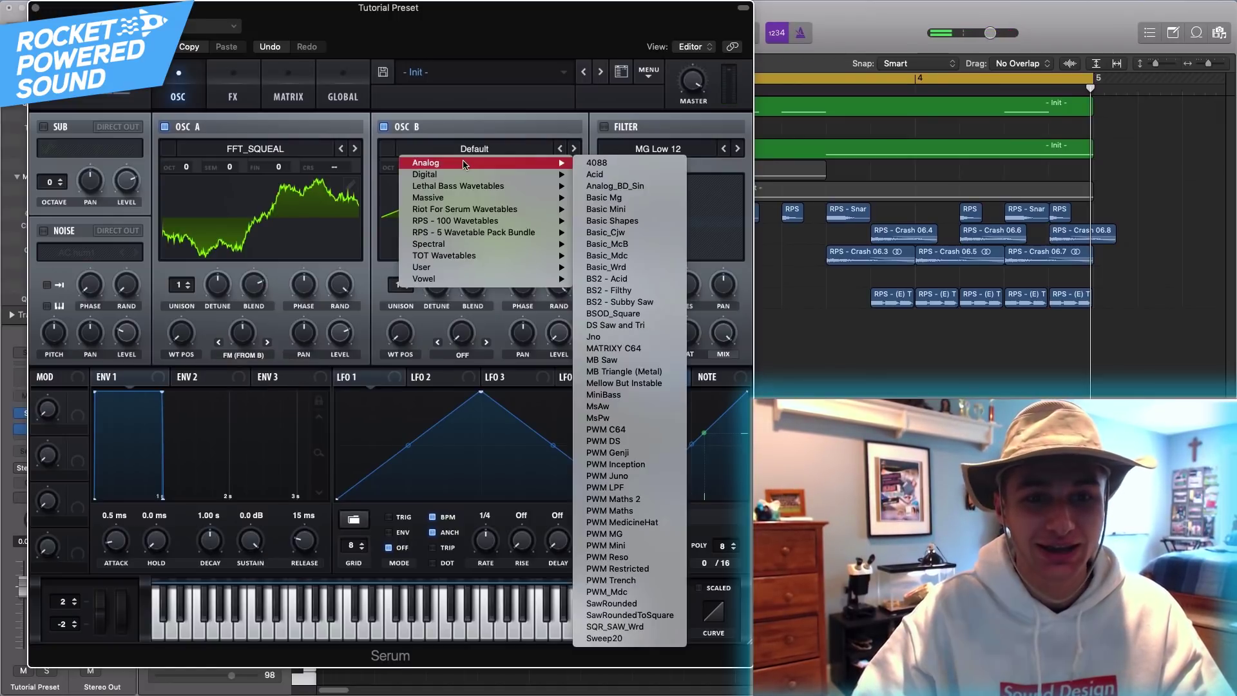
left_click(640, 222)
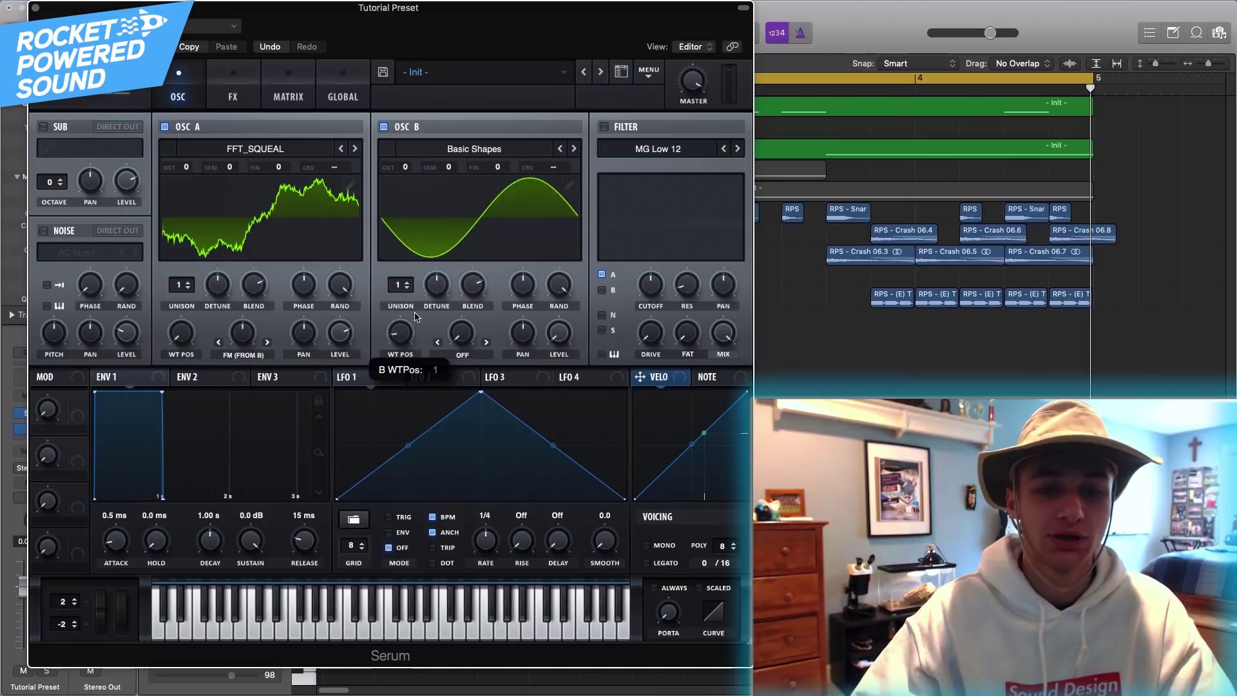
left_click_drag(414, 337, 415, 309)
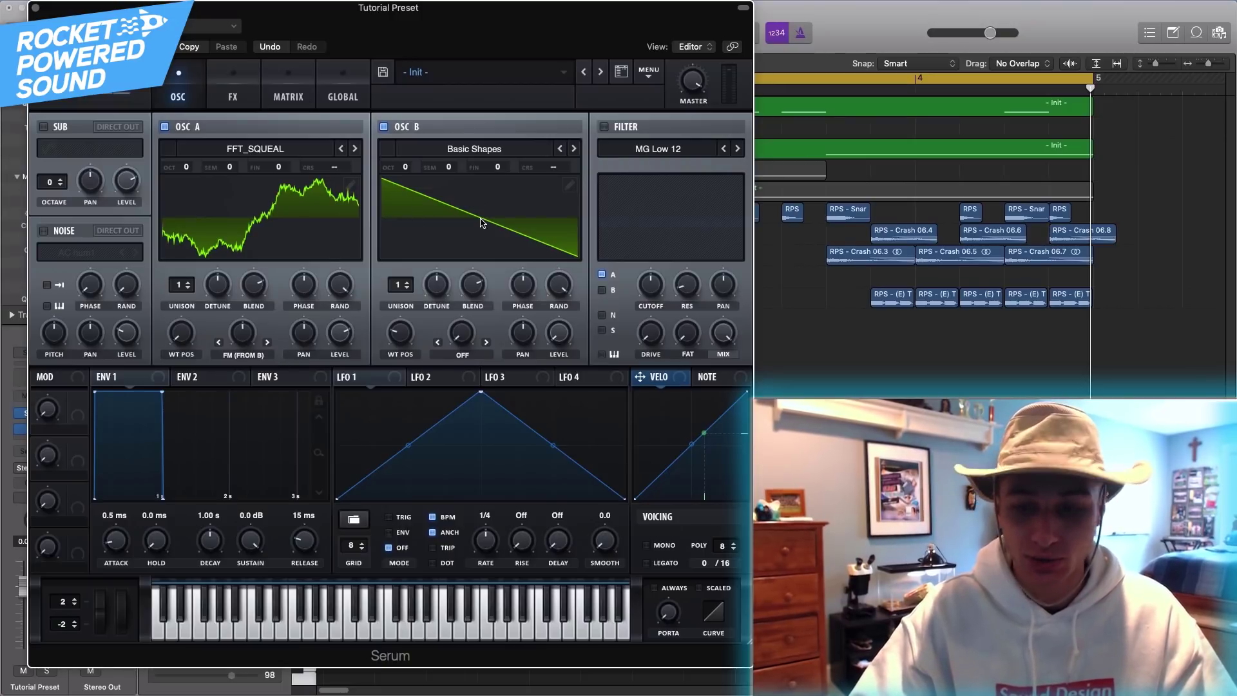
Set oscillator B's warp mode to Bend + with the amount at 20%
left_click(461, 355)
left_click(483, 414)
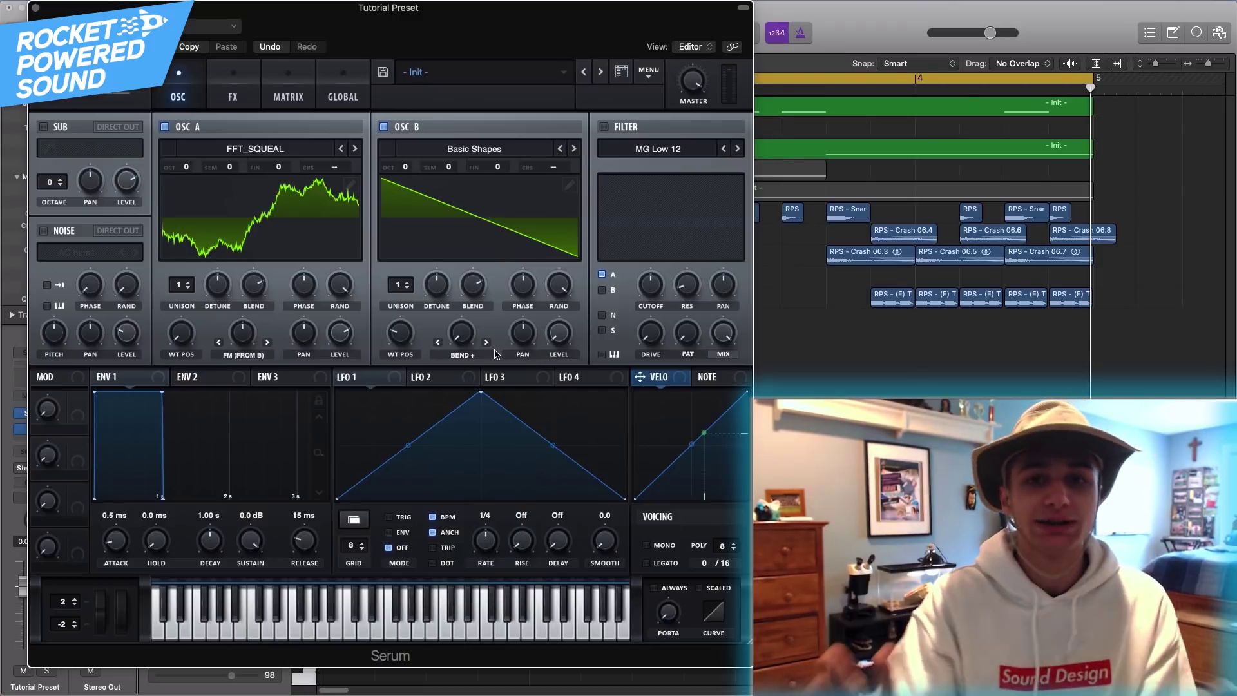
left_click_drag(470, 327, 422, 453)
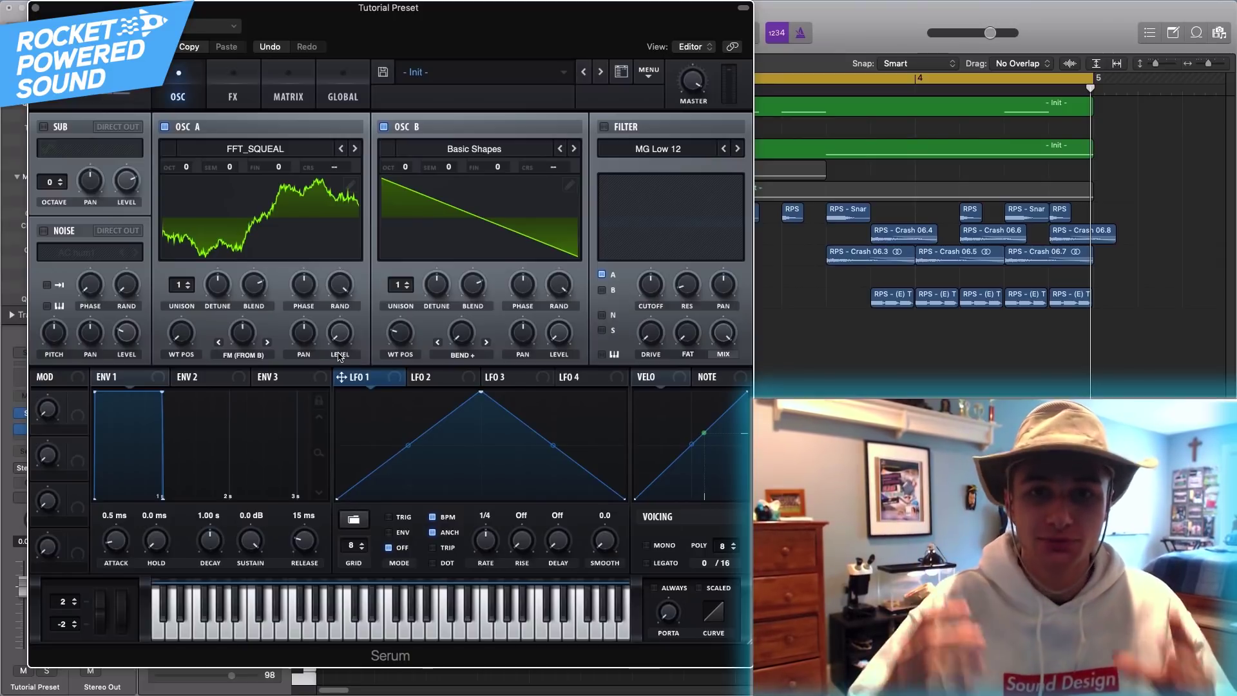
Route LFO 1 to oscillator A's level and FM (from B) amount, with LFO mode TRIG
left_click_drag(370, 379, 339, 333)
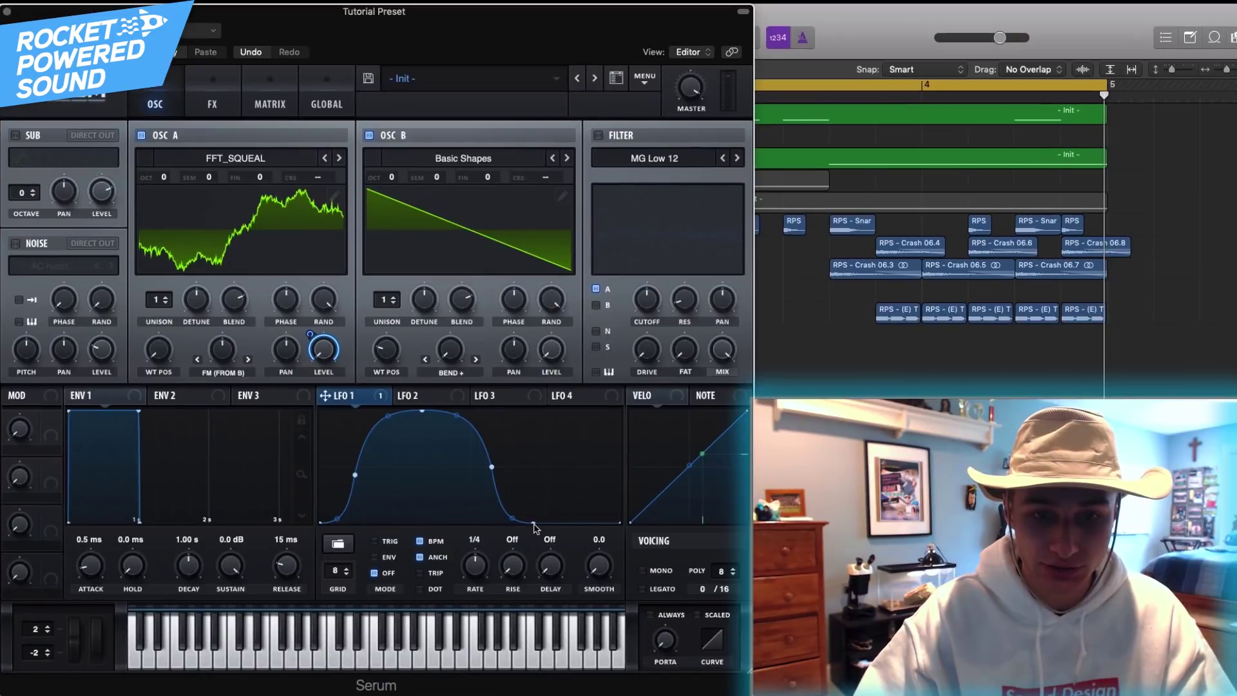
left_click(389, 541)
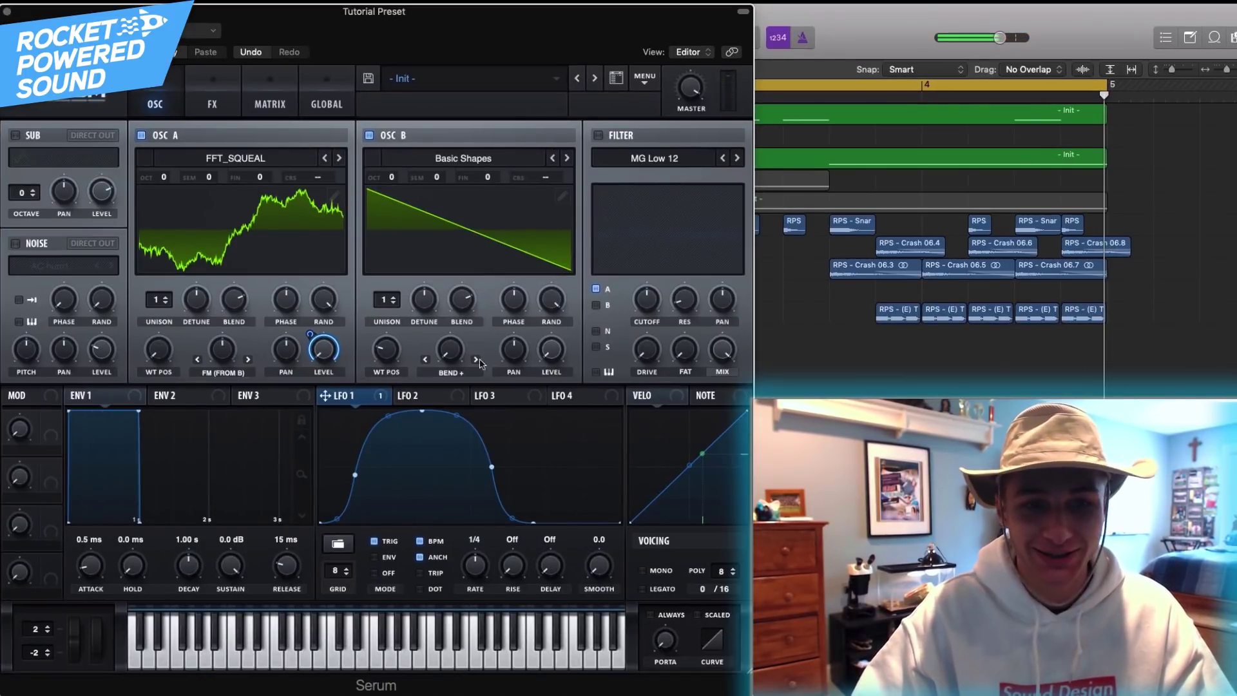
left_click_drag(325, 395, 194, 352)
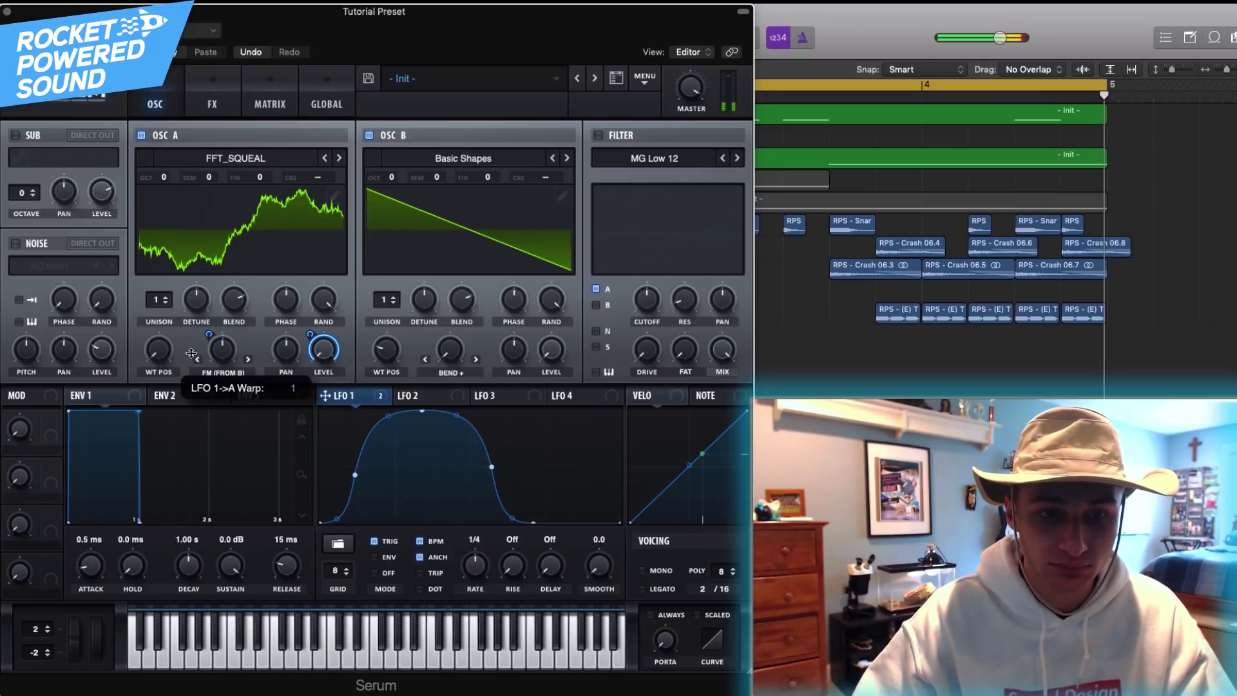
Enable the AC hum1 noise oscillator with Direct Out and route LFO 1 to its level
left_click(15, 243)
left_click(106, 245)
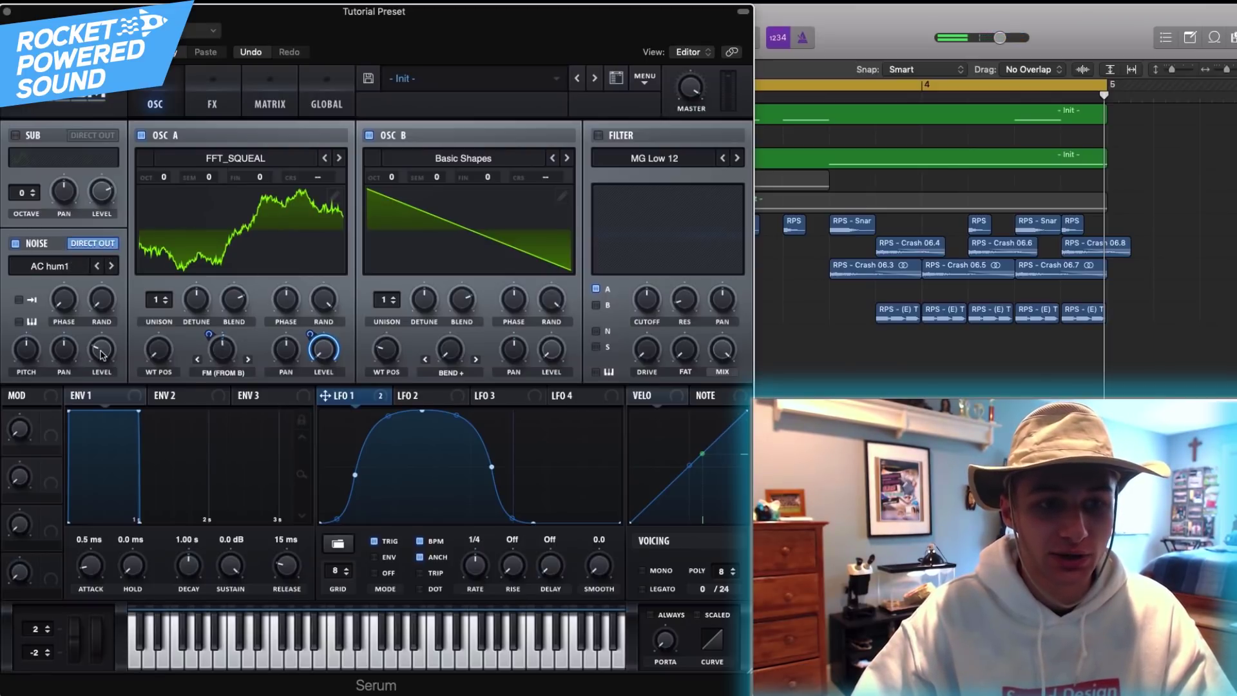
left_click_drag(337, 399, 91, 345)
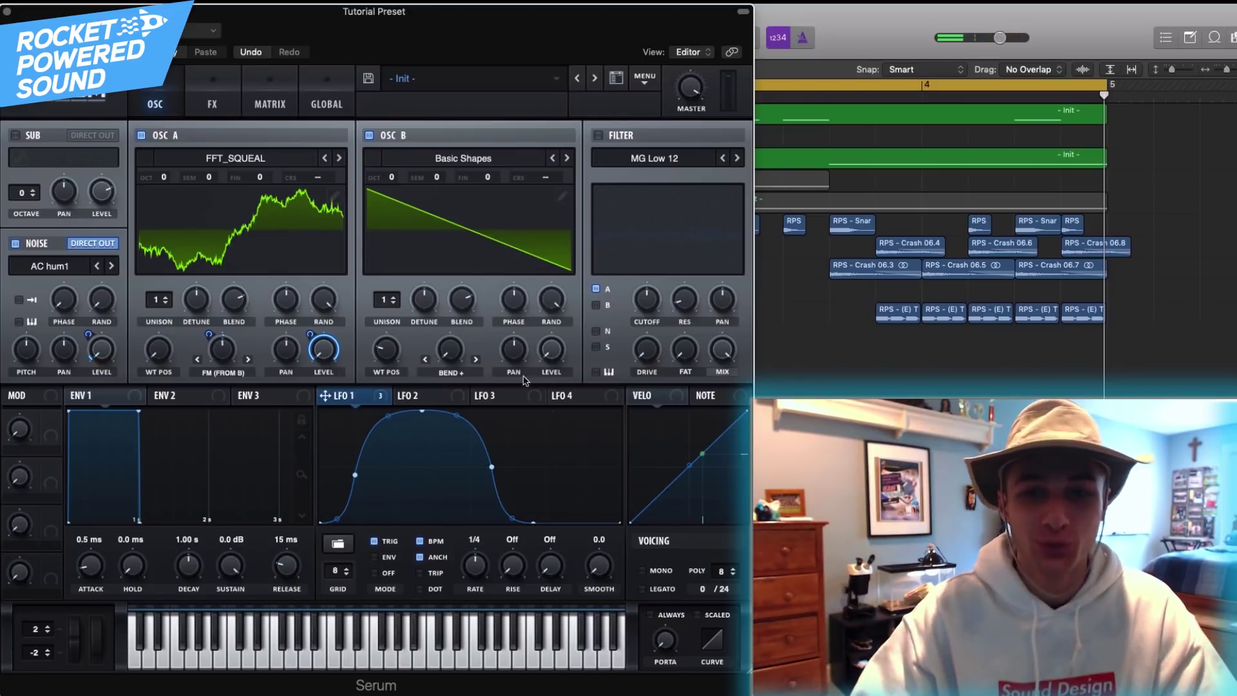
Switch the filter on and set its type to the Cmb - comb filter
left_click(624, 136)
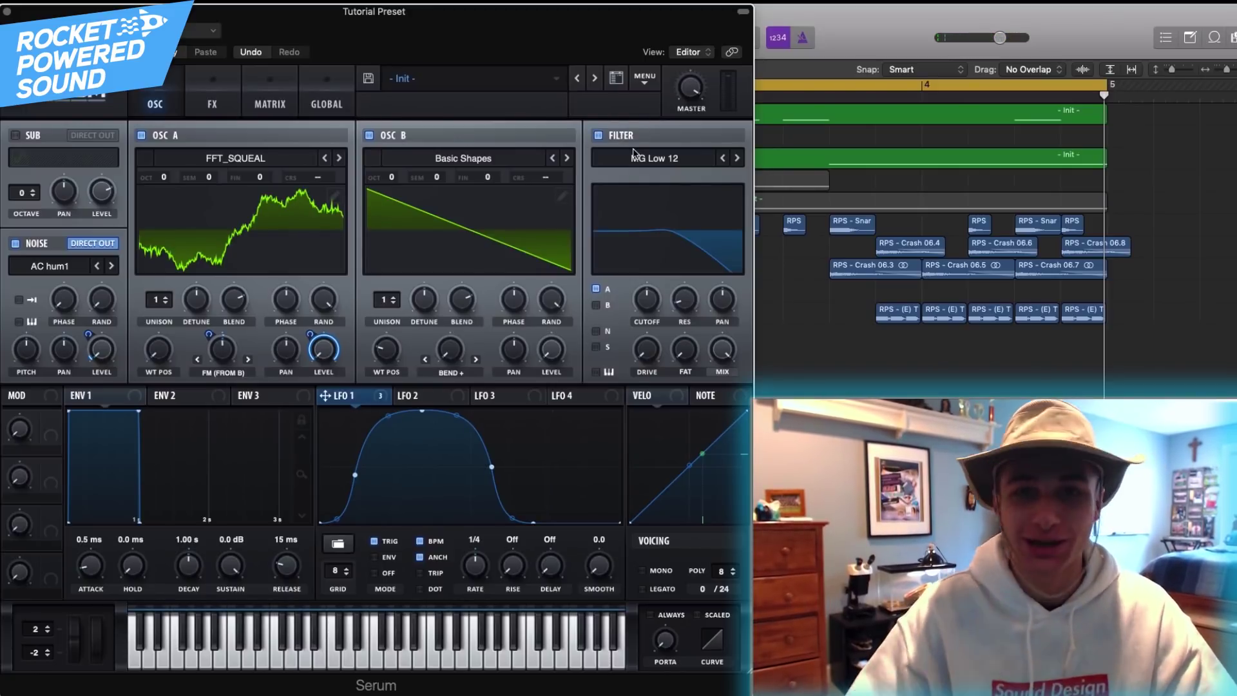
left_click(678, 164)
mouse_move(670, 194)
left_click(754, 200)
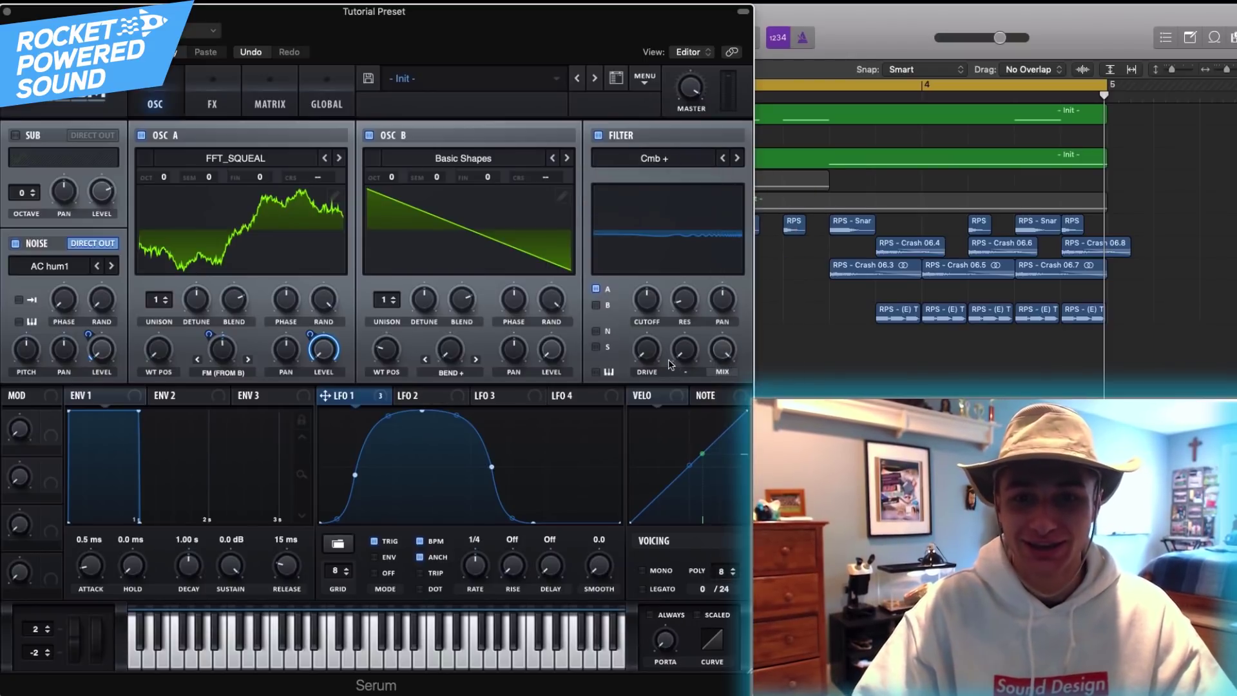
left_click(738, 159)
Lower the cutoff to about 298 Hz, enable key tracking, and settle resonance at 24%
left_click_drag(673, 271, 718, 229)
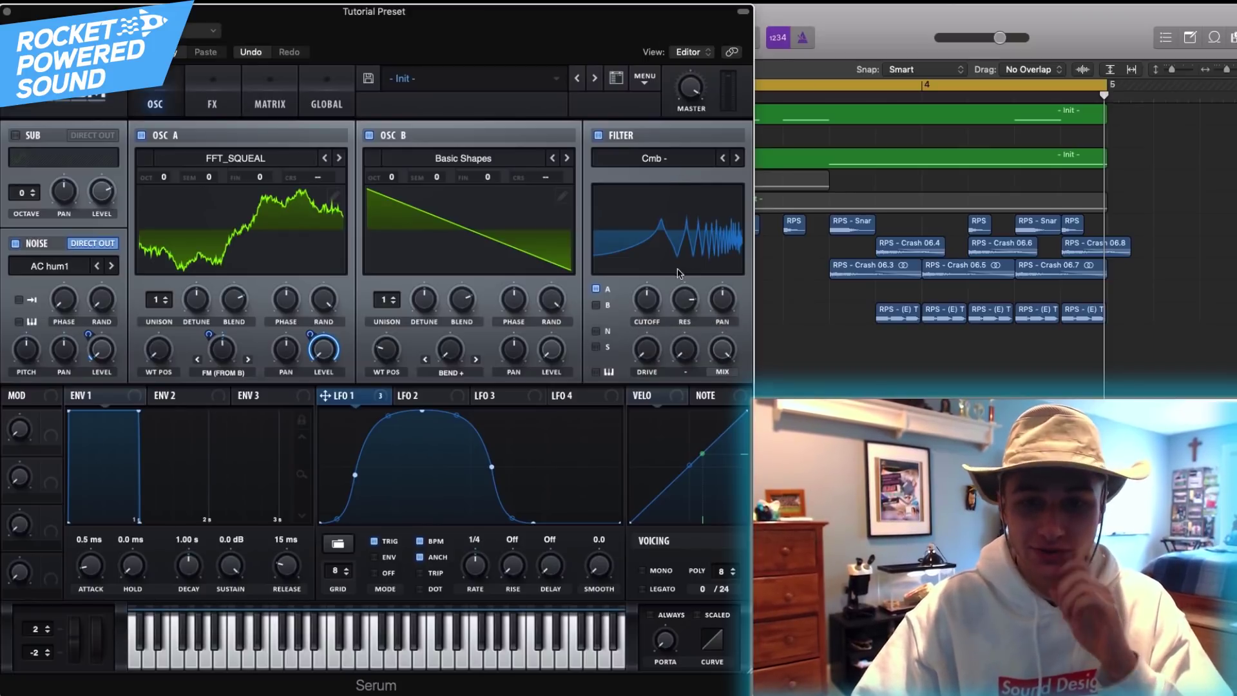
mouse_move(657, 298)
left_mouse_down()
mouse_move(644, 316)
mouse_move(645, 300)
left_mouse_up()
left_click(596, 372)
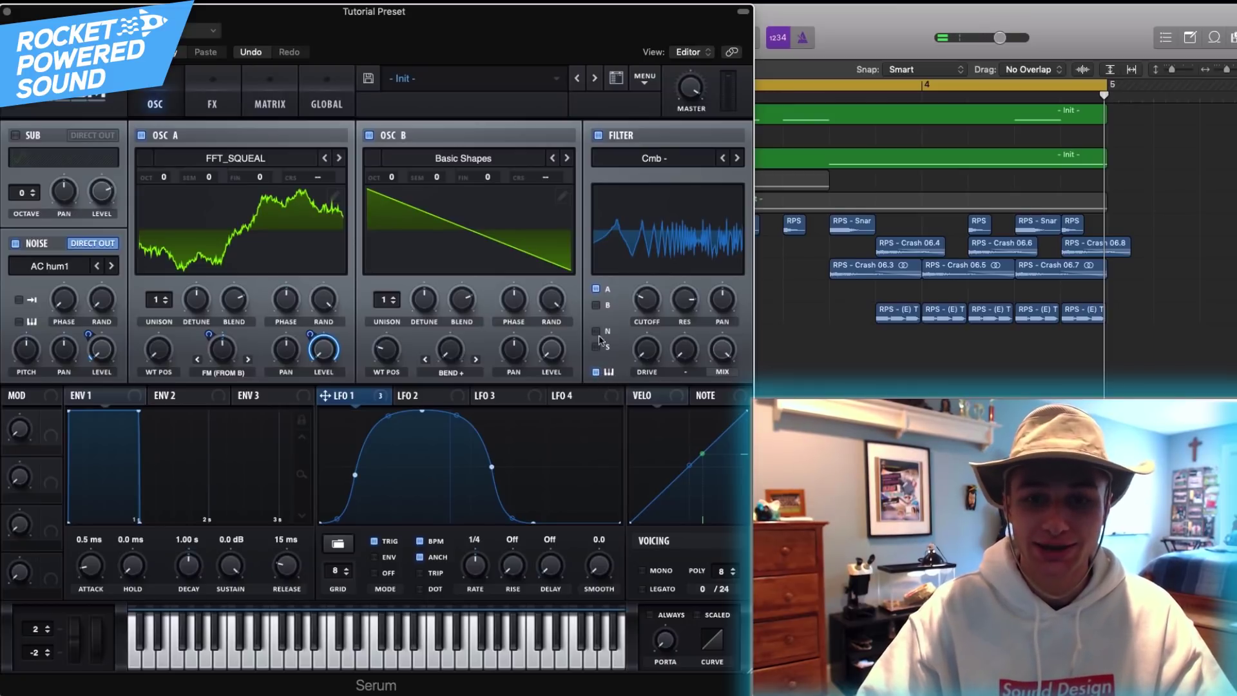
mouse_move(649, 296)
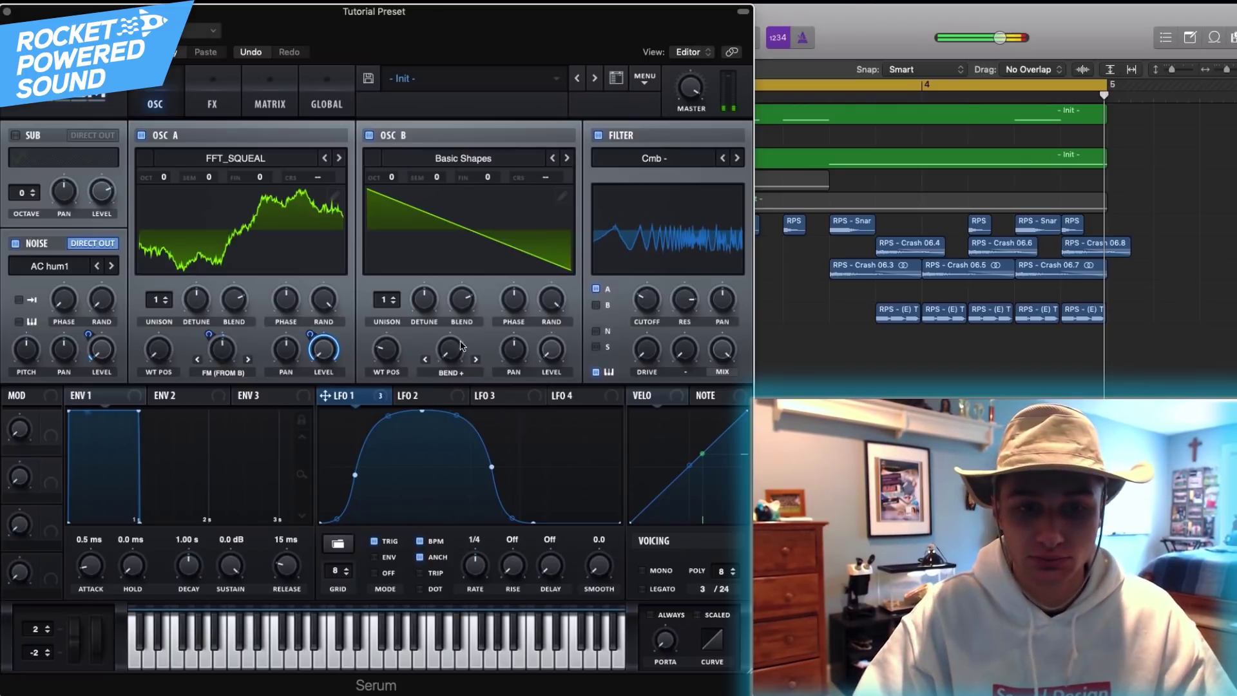
left_click_drag(686, 317, 646, 359)
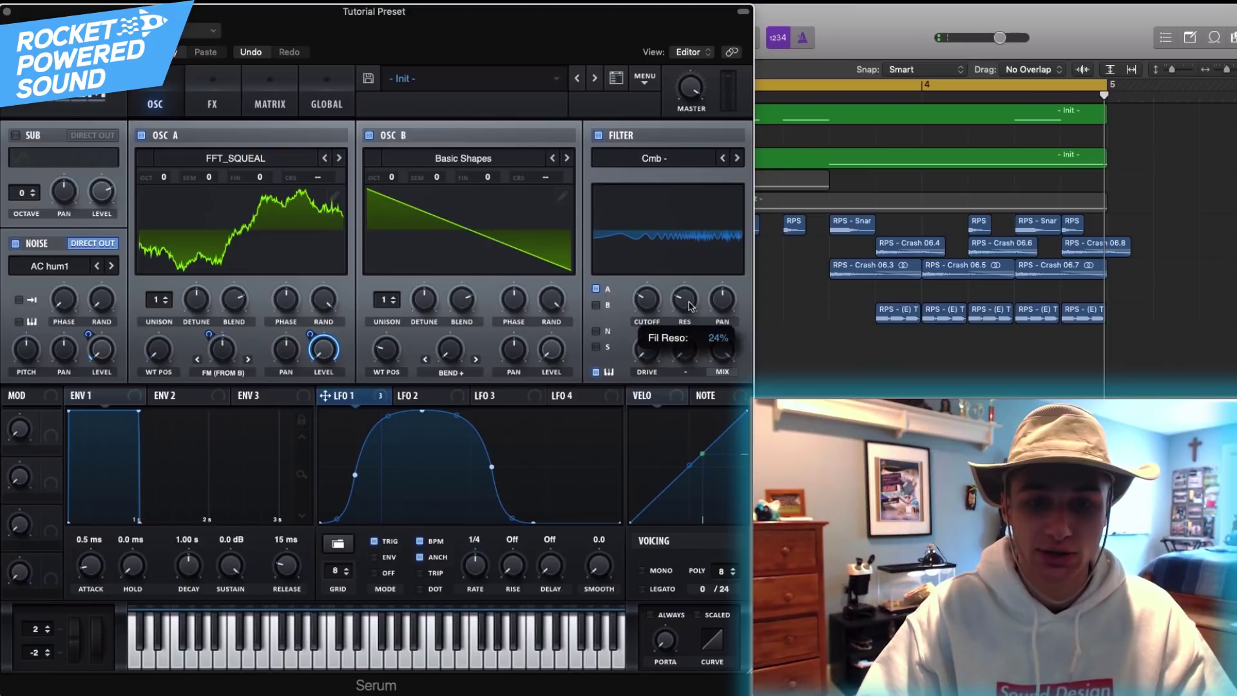
Route LFO 1 to the comb filter's resonance and nudge the cutoff down to about 308 Hz
left_click_drag(385, 399, 688, 301)
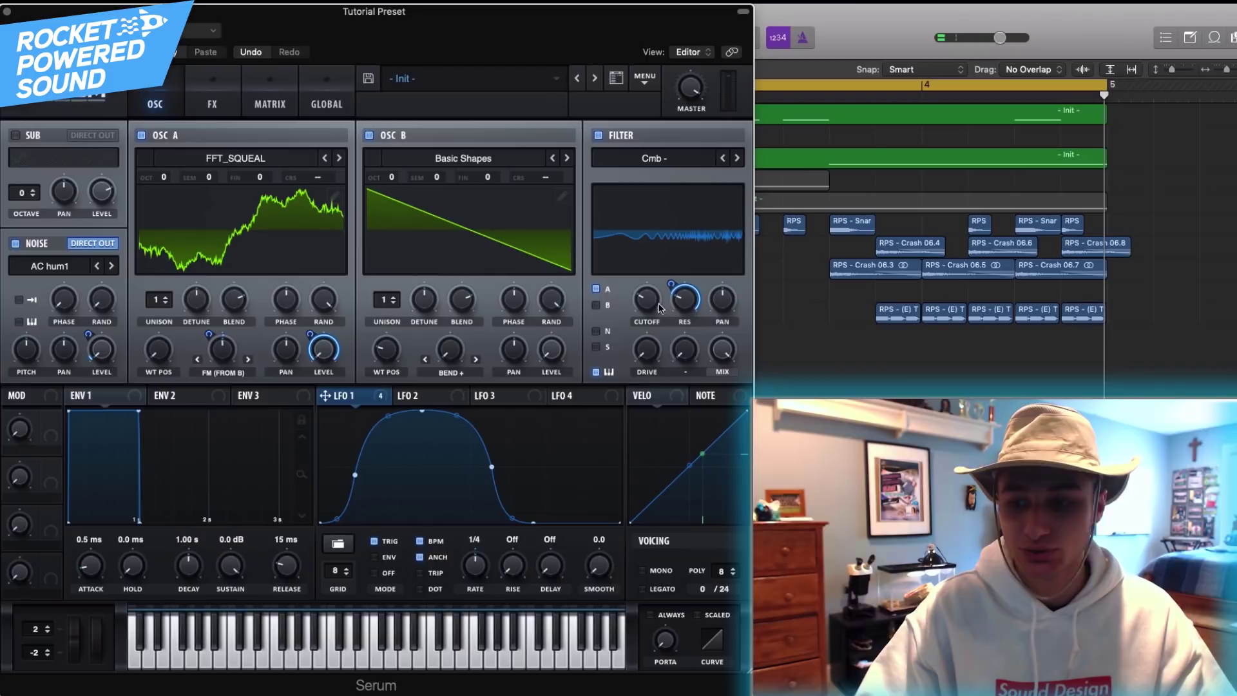
mouse_move(643, 301)
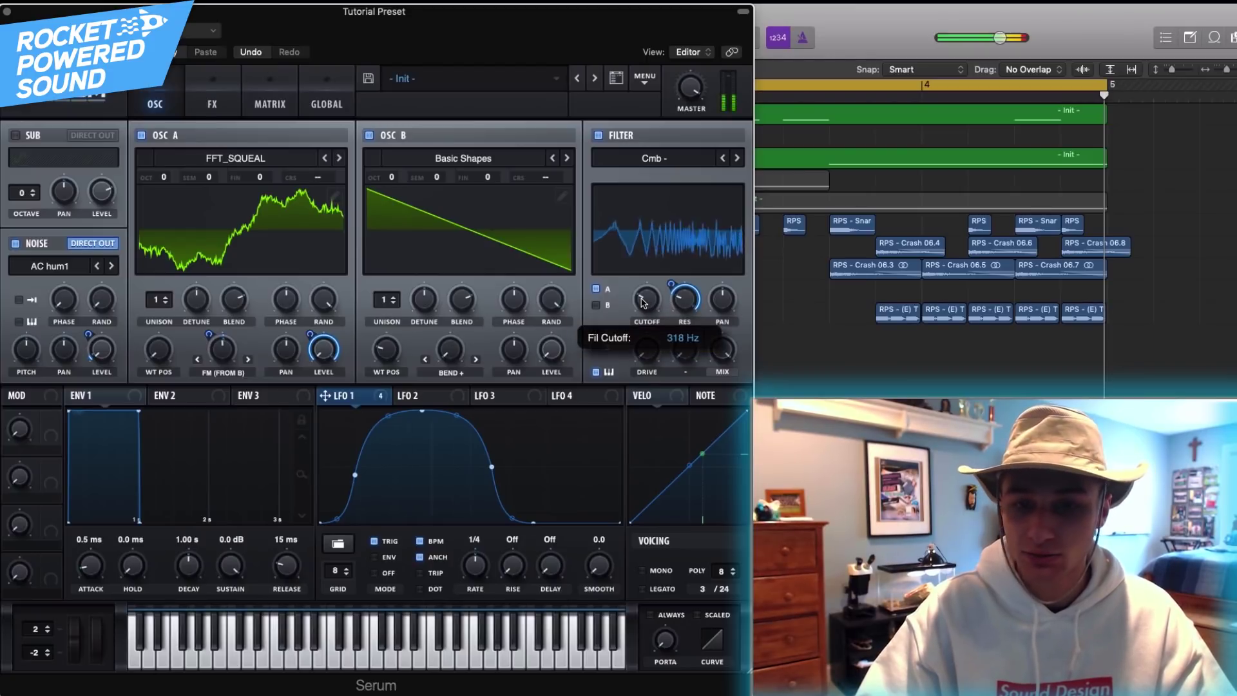
scroll(644, 301, "down", 2)
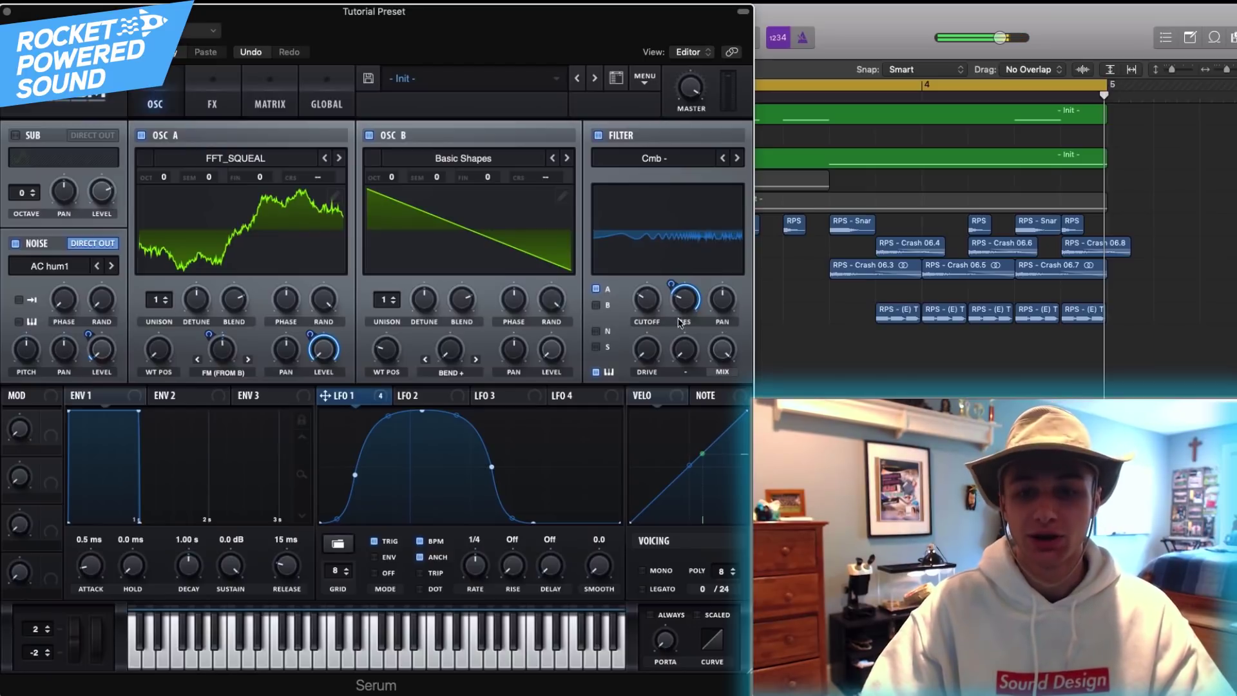
left_click(423, 398)
left_click(335, 397)
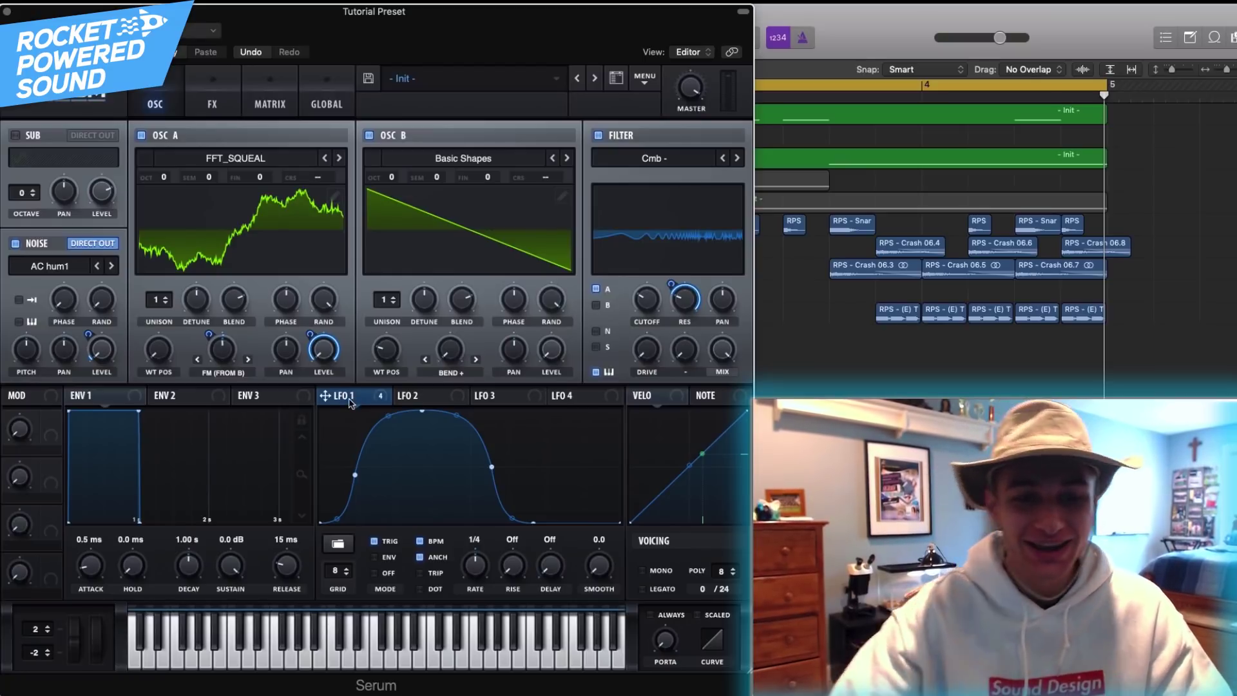
left_click(429, 398)
Drag LFO 2's peak to the right edge for a rising ramp and set its mode to TRIG
left_click_drag(469, 412, 620, 411)
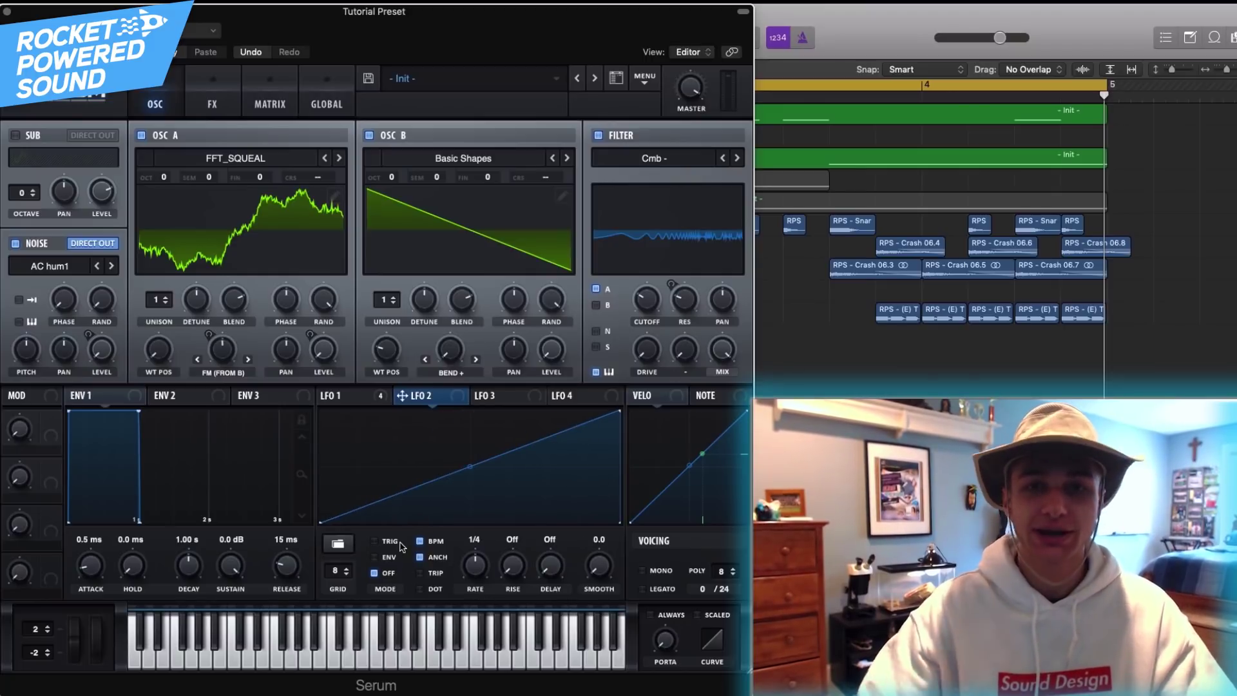
mouse_move(401, 547)
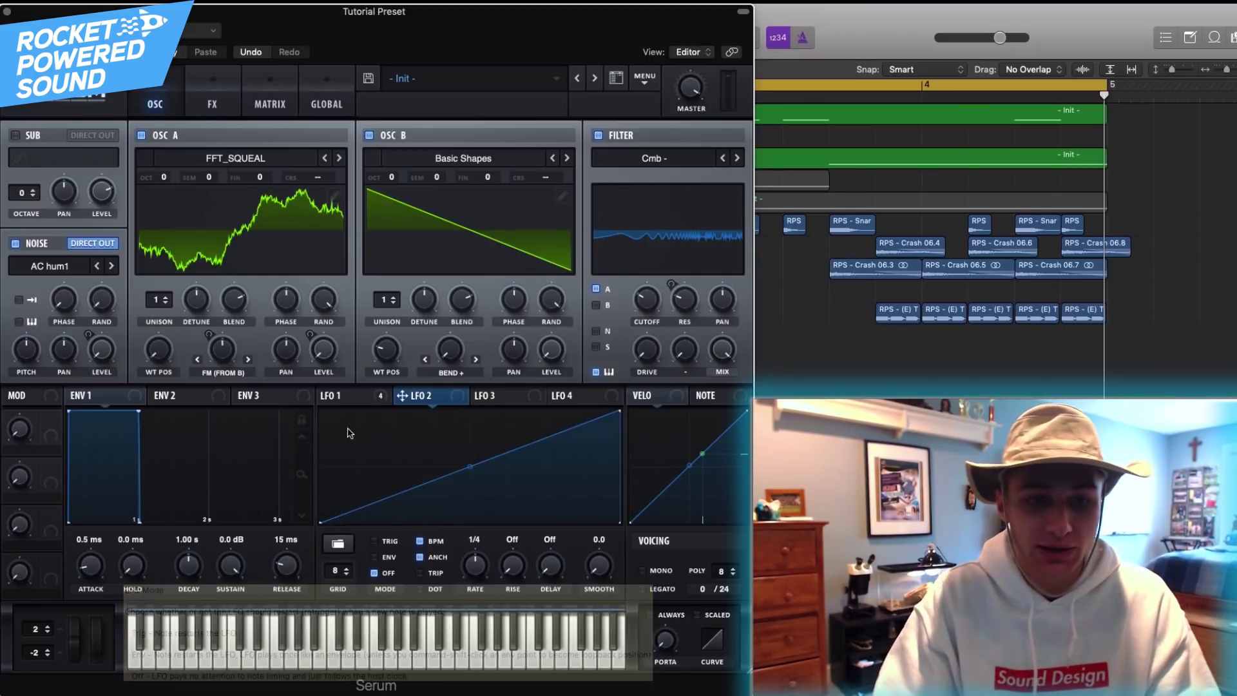
left_click(353, 395)
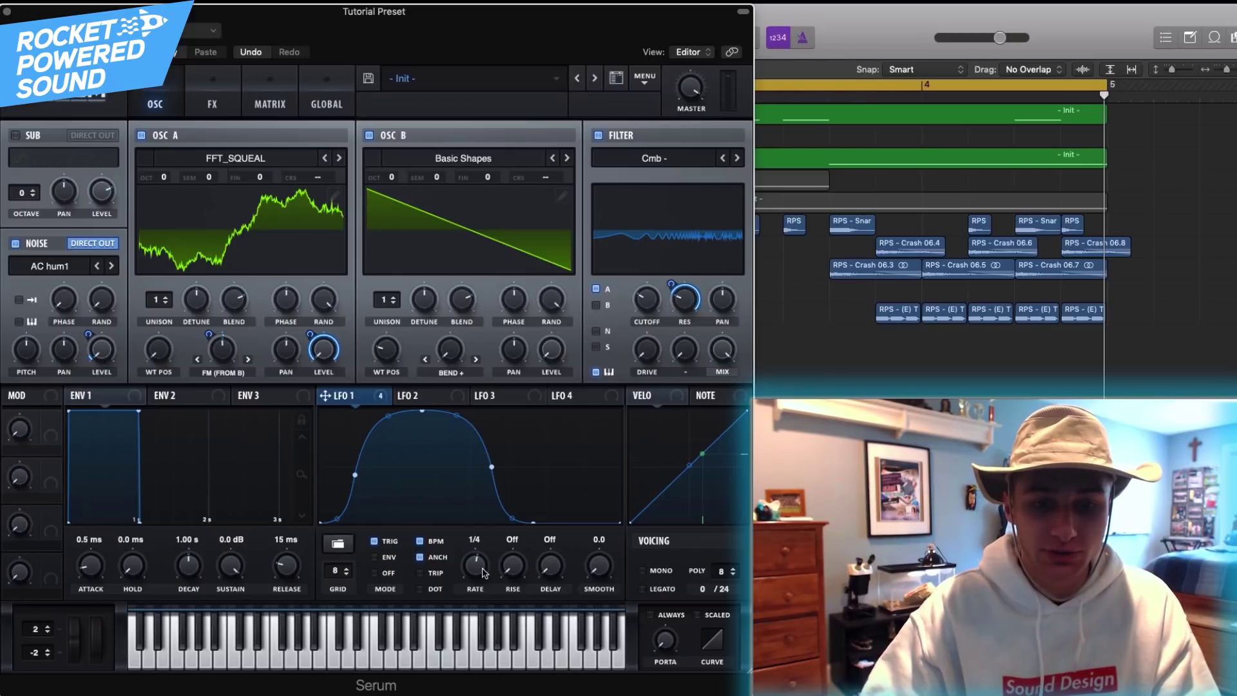
left_click(444, 397)
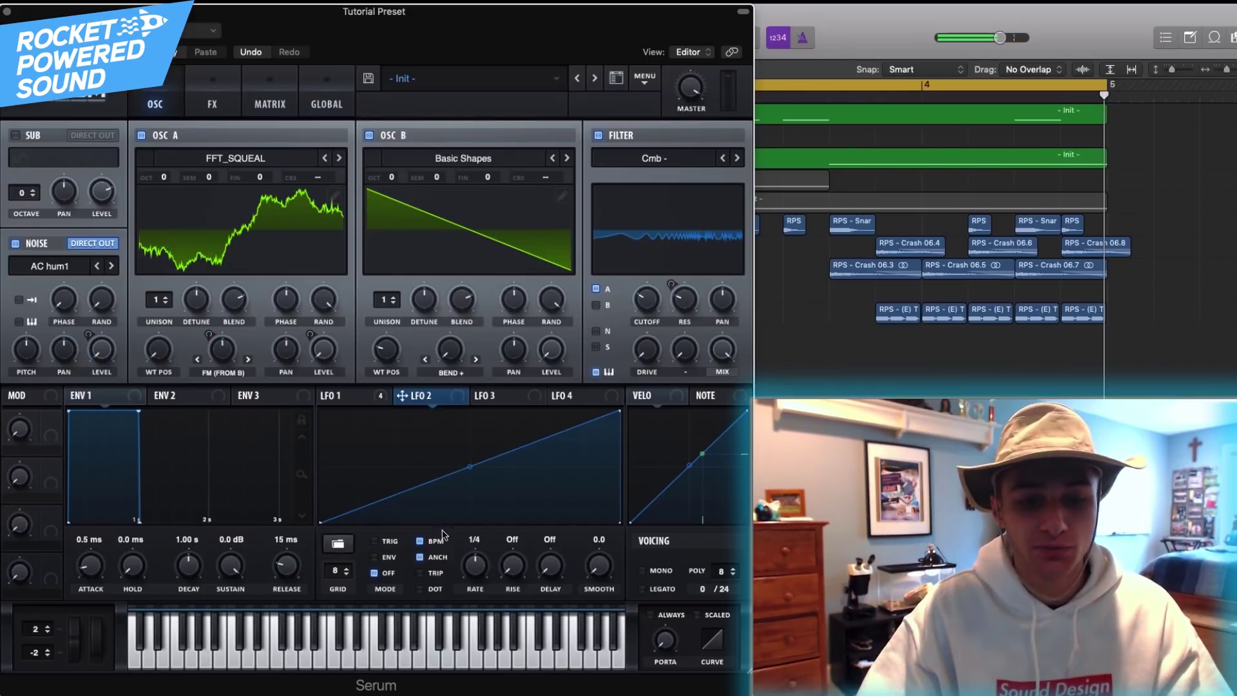
left_click(390, 556)
left_click(390, 542)
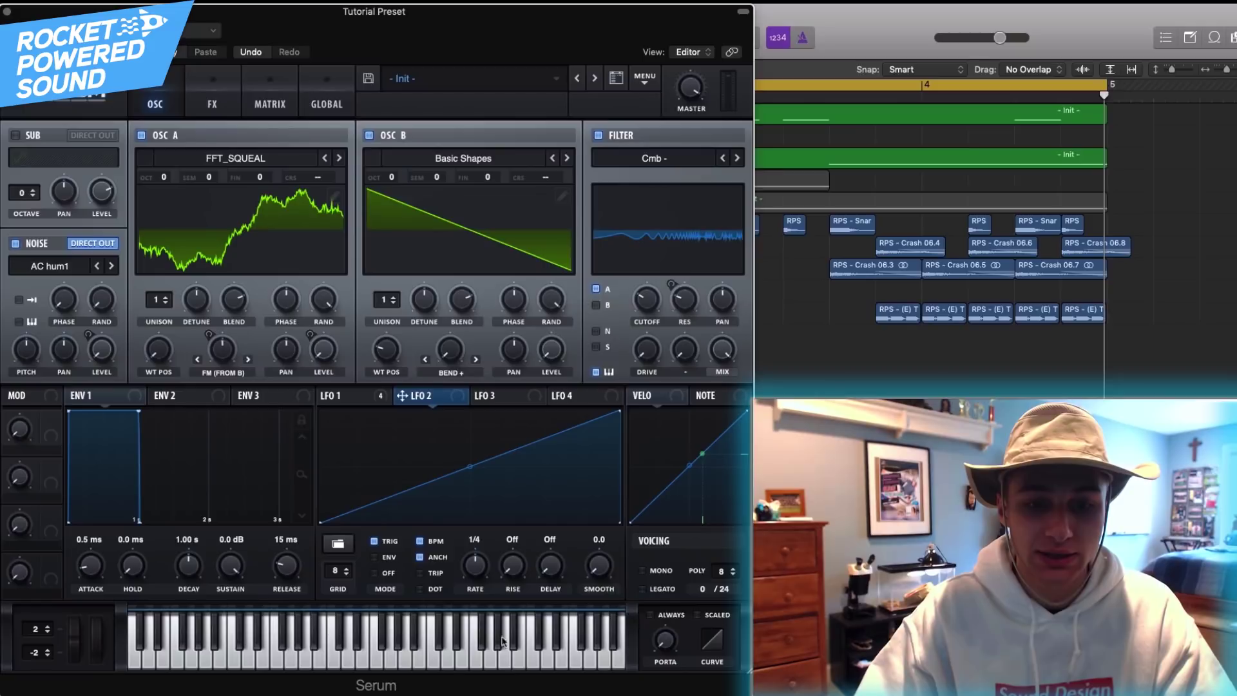
left_click(378, 399)
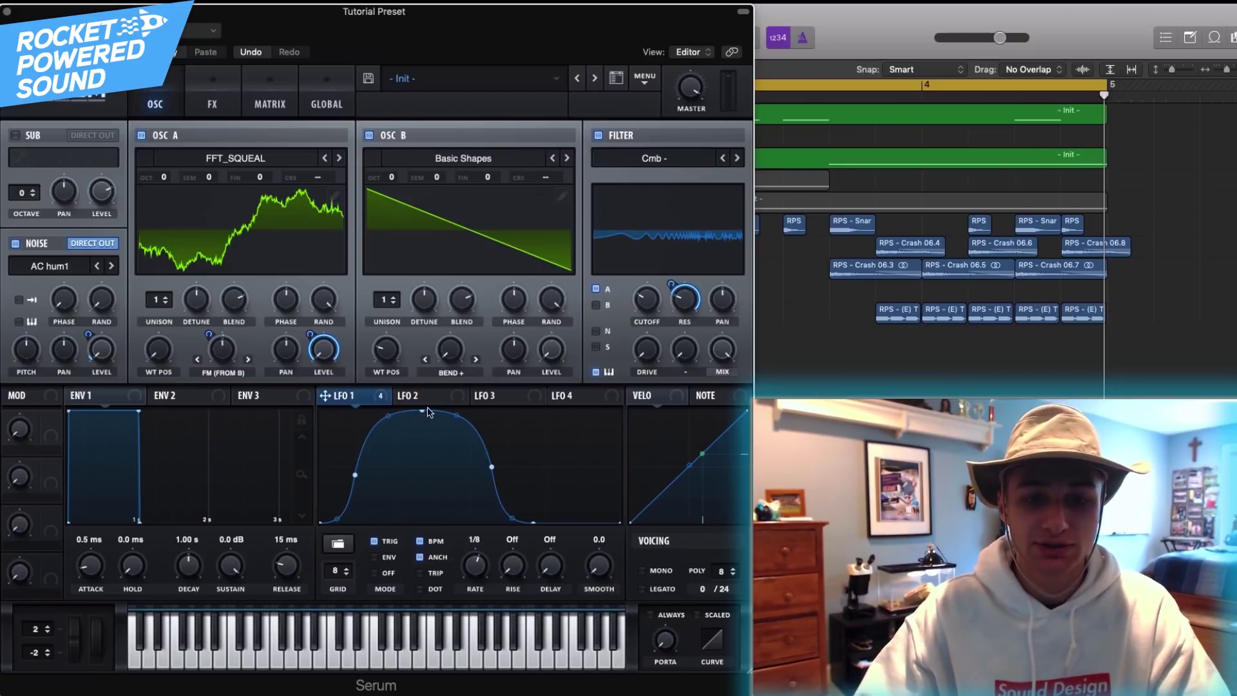
left_click(438, 399)
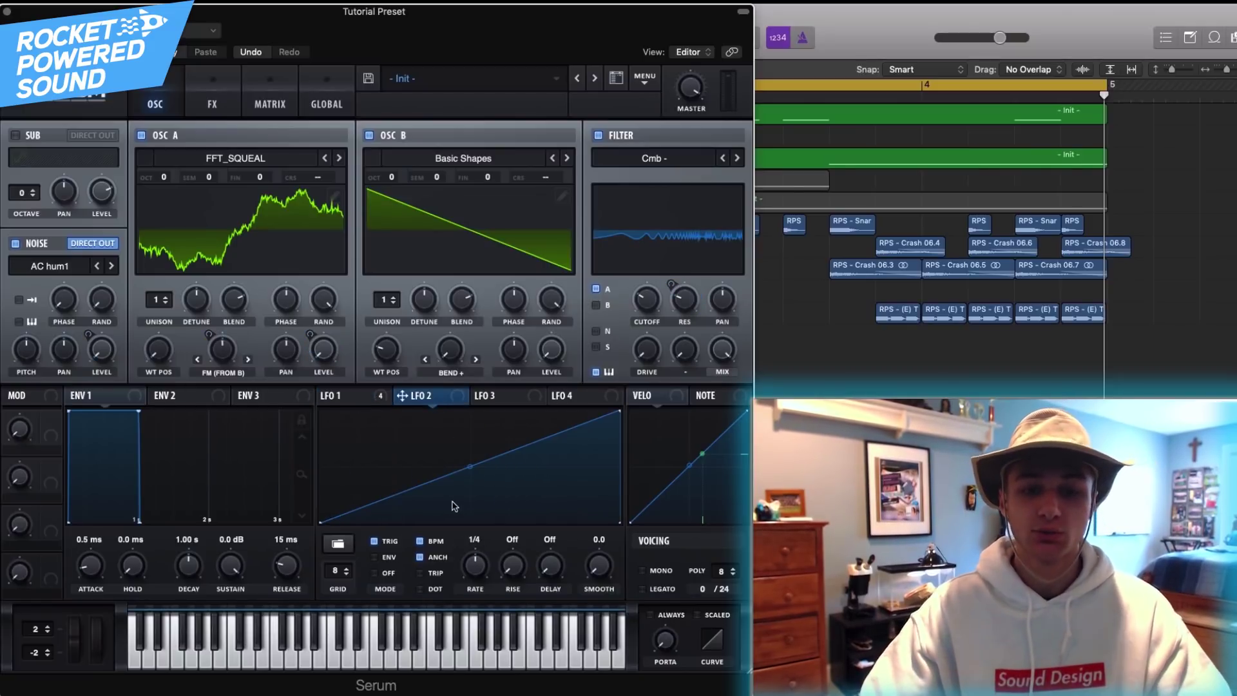
left_click(372, 403)
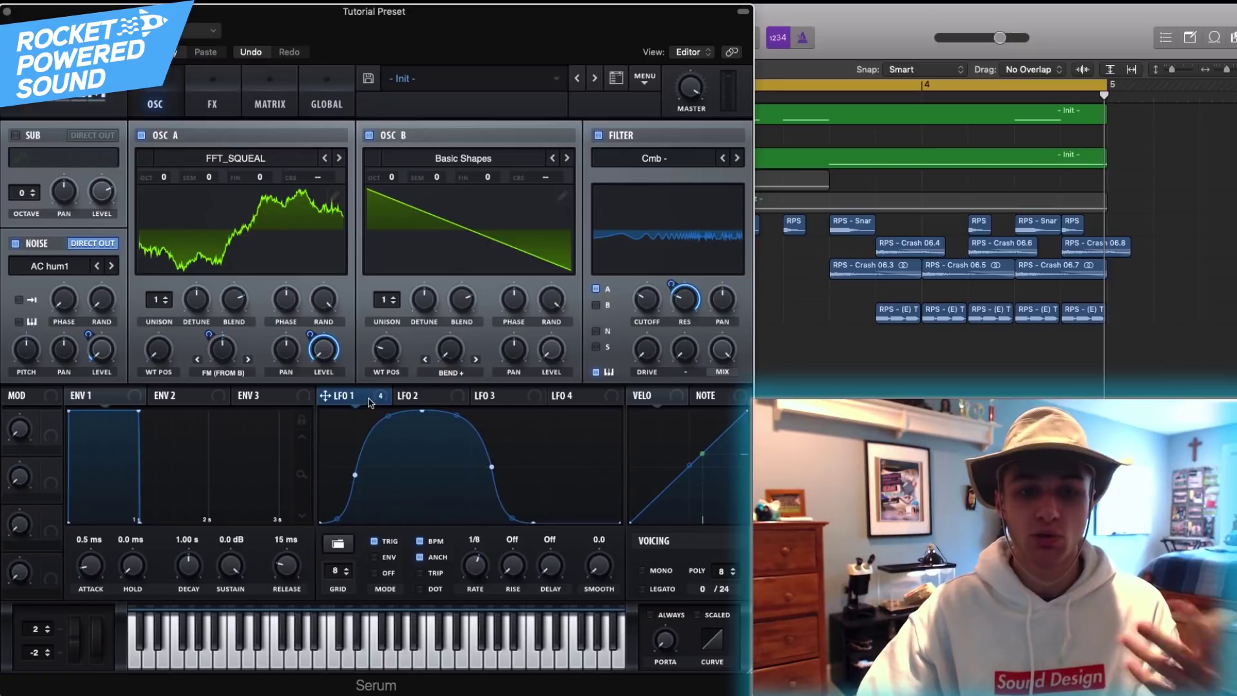
left_click(428, 401)
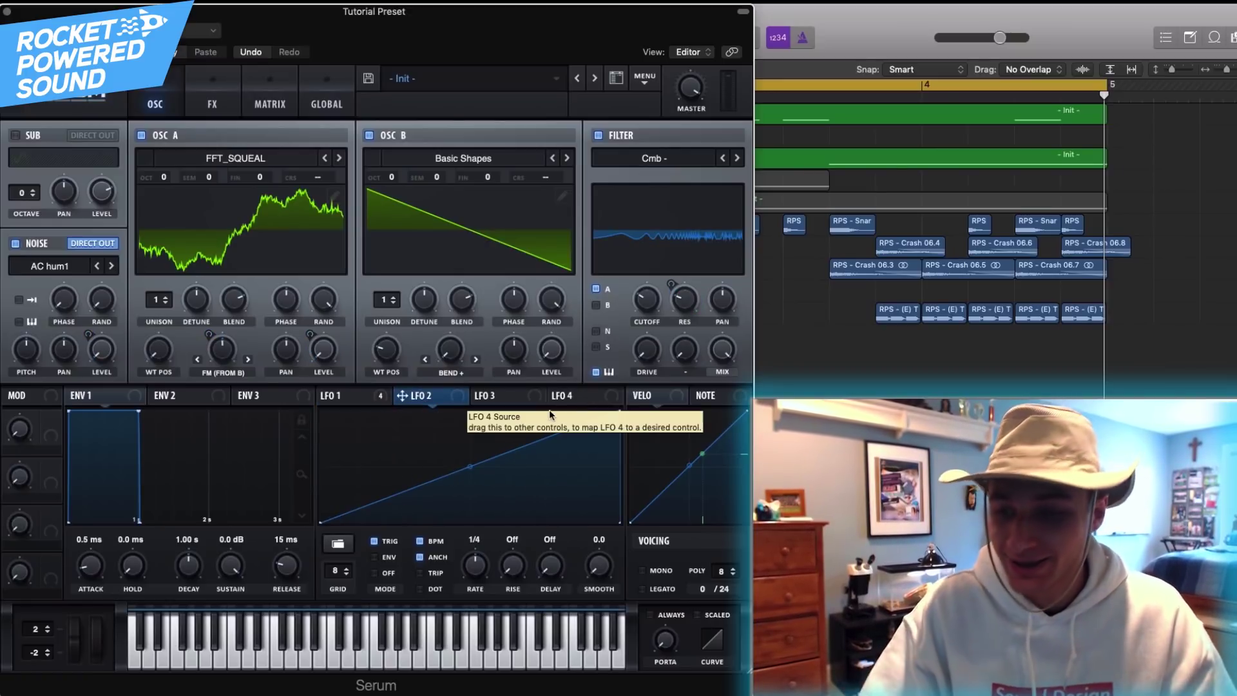
Route LFO 2 to both oscillator B's Bend + amount and the comb filter's cutoff
left_click_drag(448, 351, 404, 346)
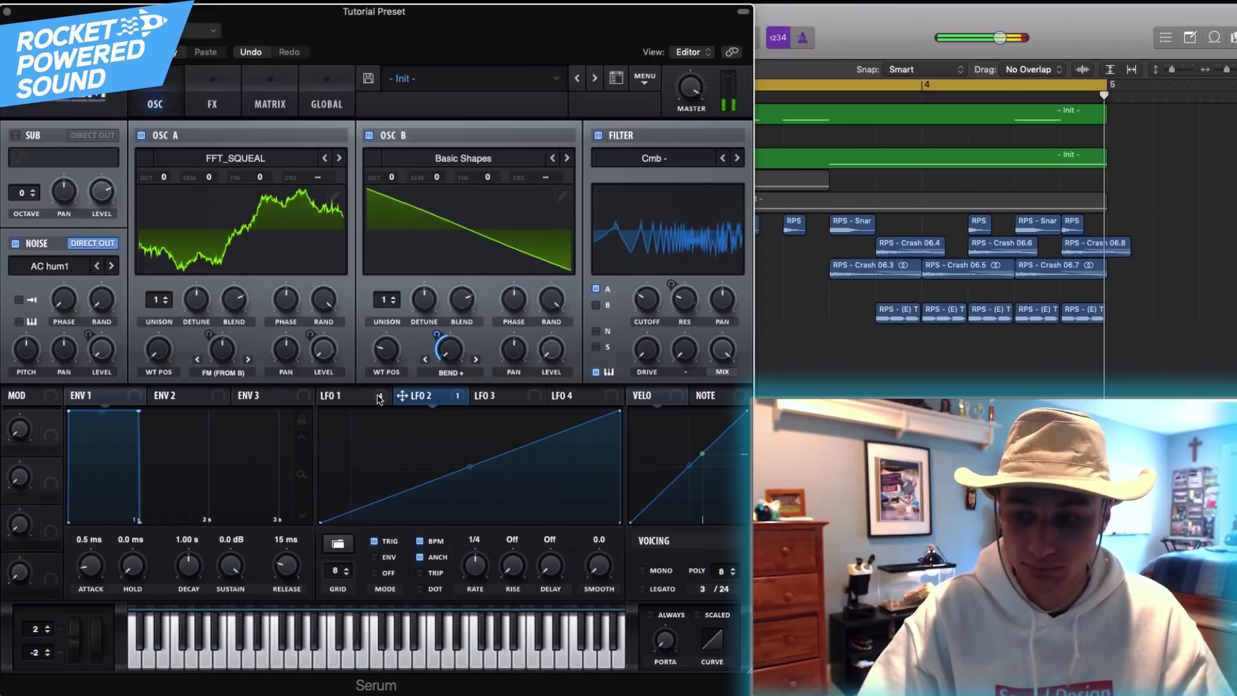
left_click_drag(403, 395, 646, 301)
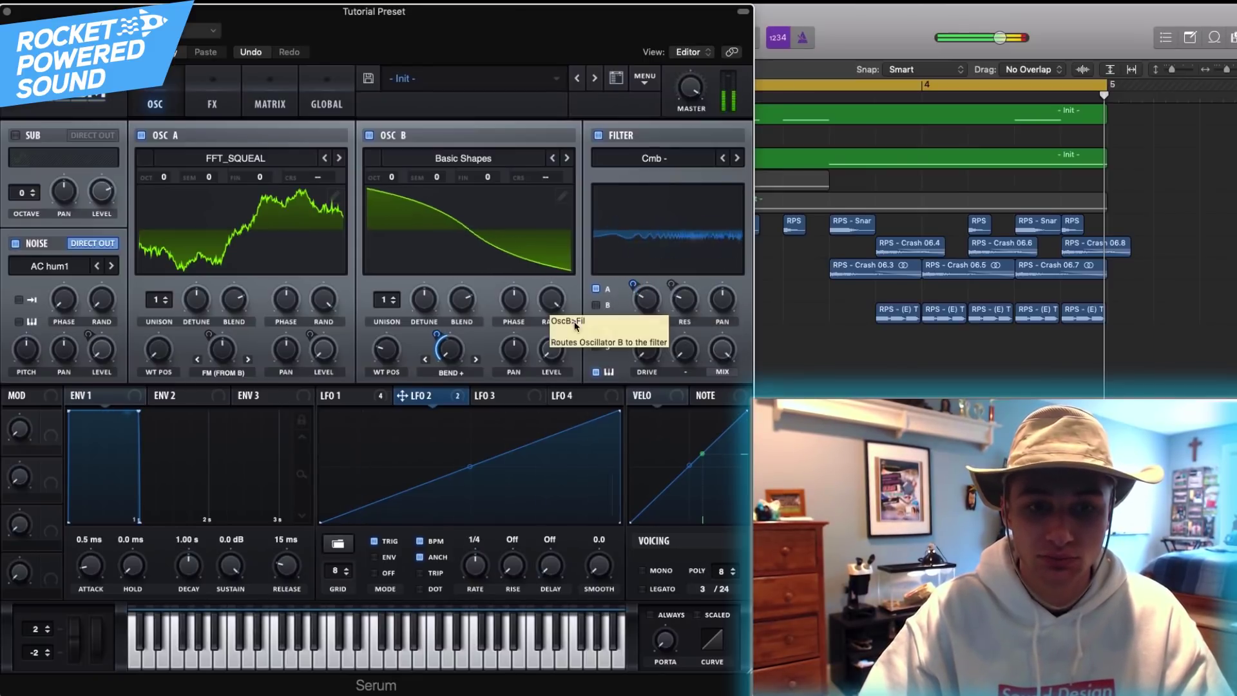
left_click(374, 396)
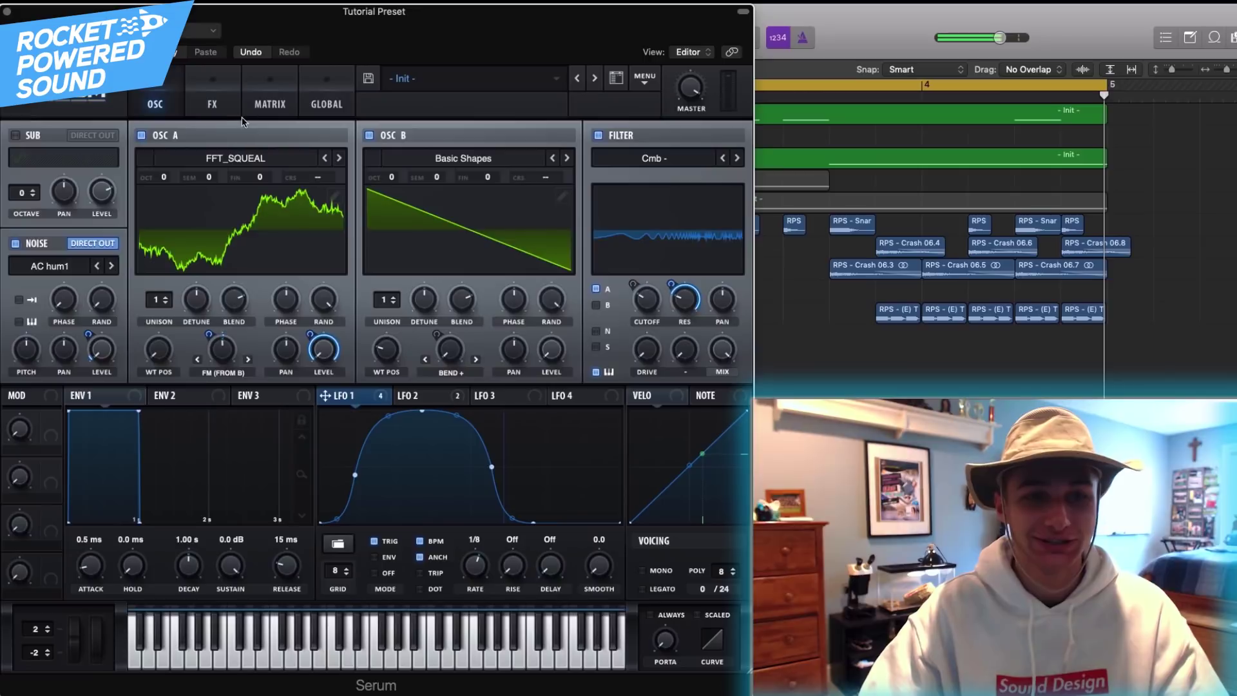
Enable the filter effect and move it to the start of Serum's effects chain
left_click(212, 104)
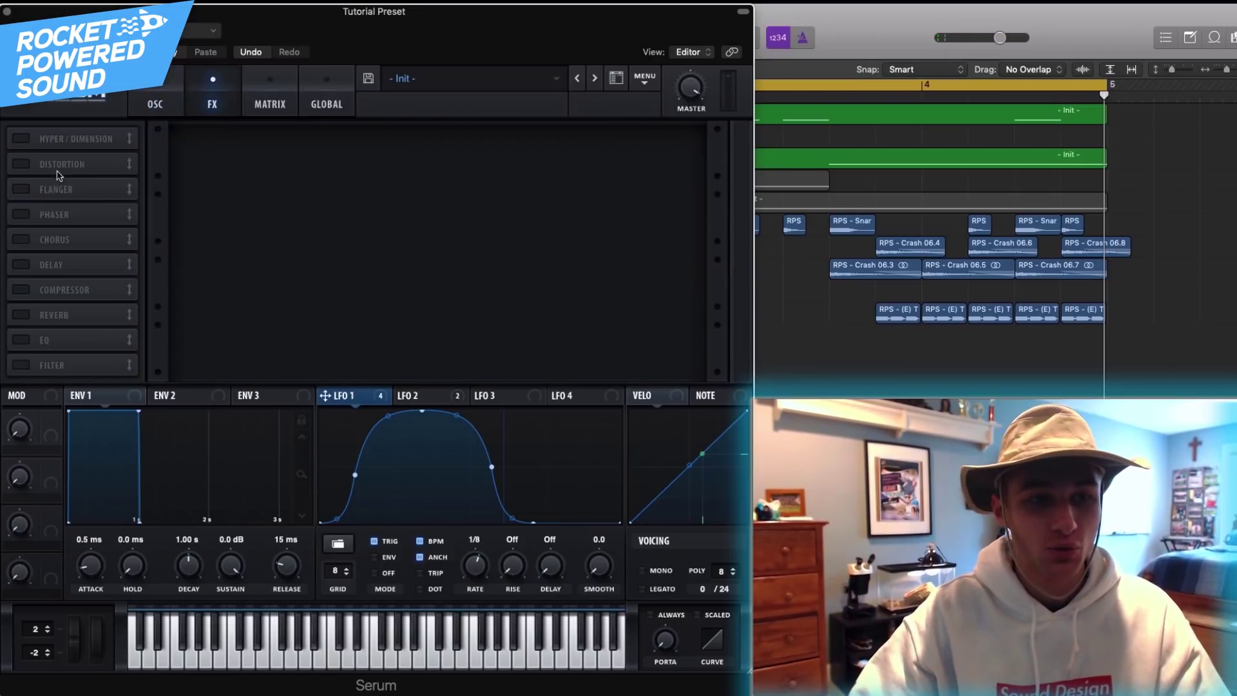
left_click(145, 100)
left_click(192, 98)
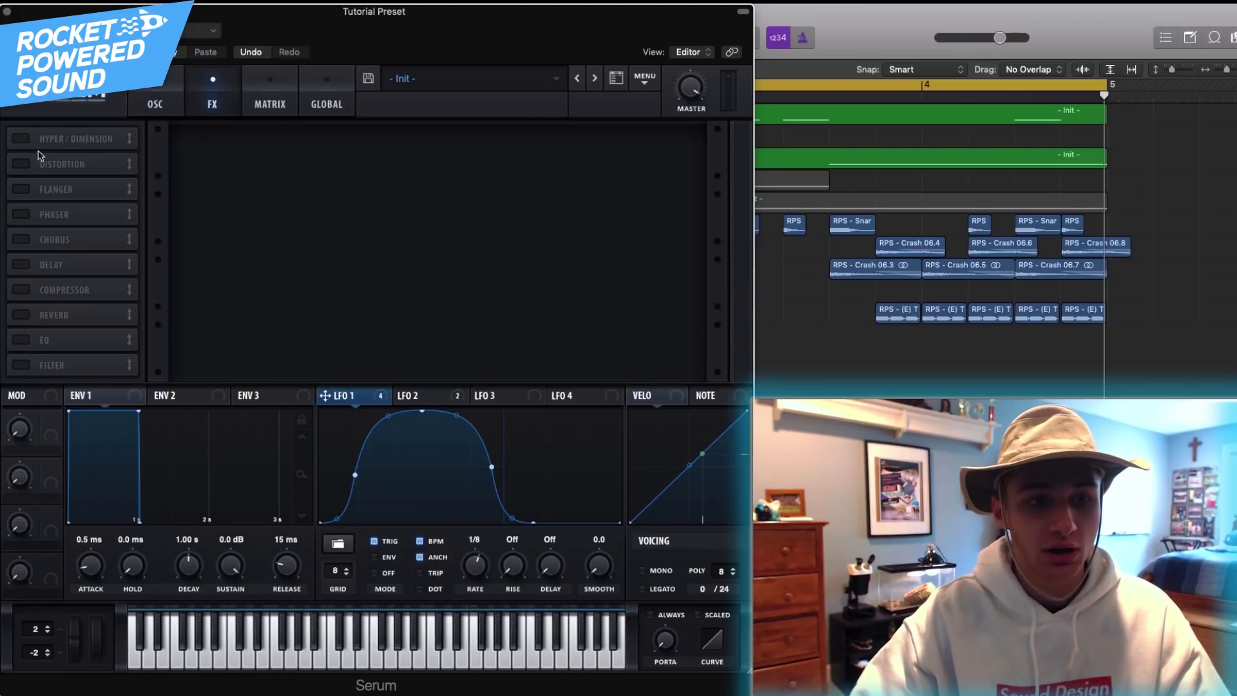
left_click(23, 365)
left_click_drag(28, 371, 105, 120)
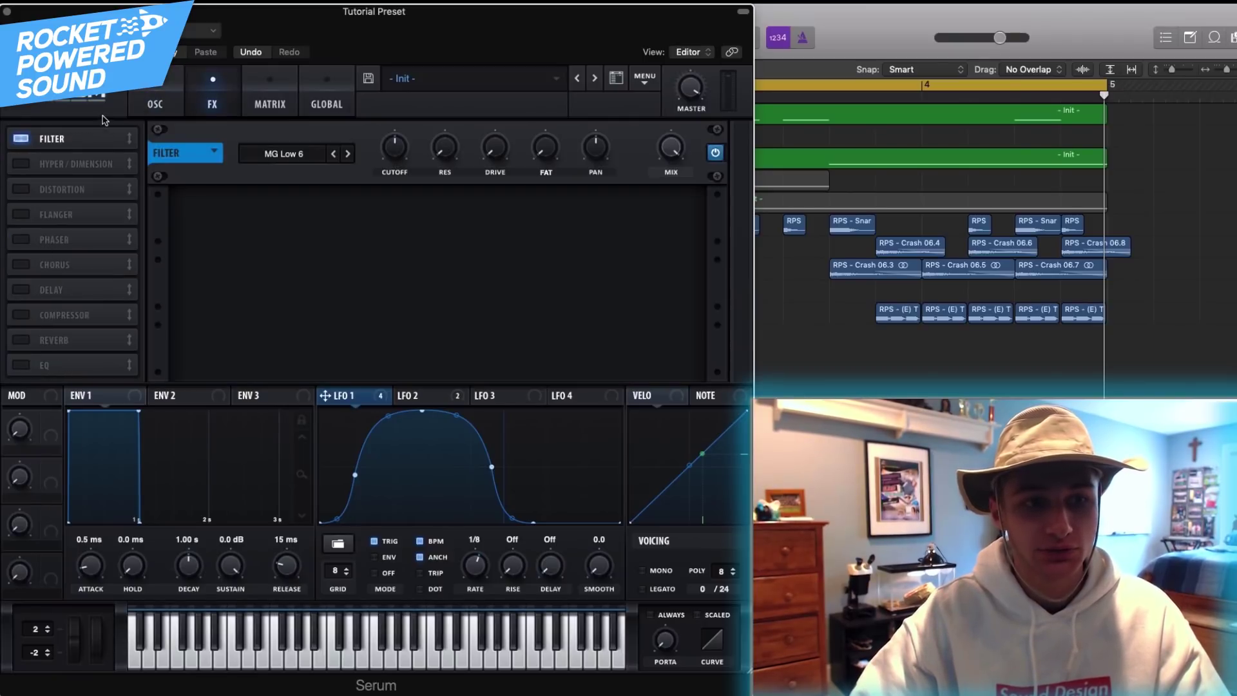
Change the FX filter type from MG Low 6 to Normal High 24
left_click(288, 159)
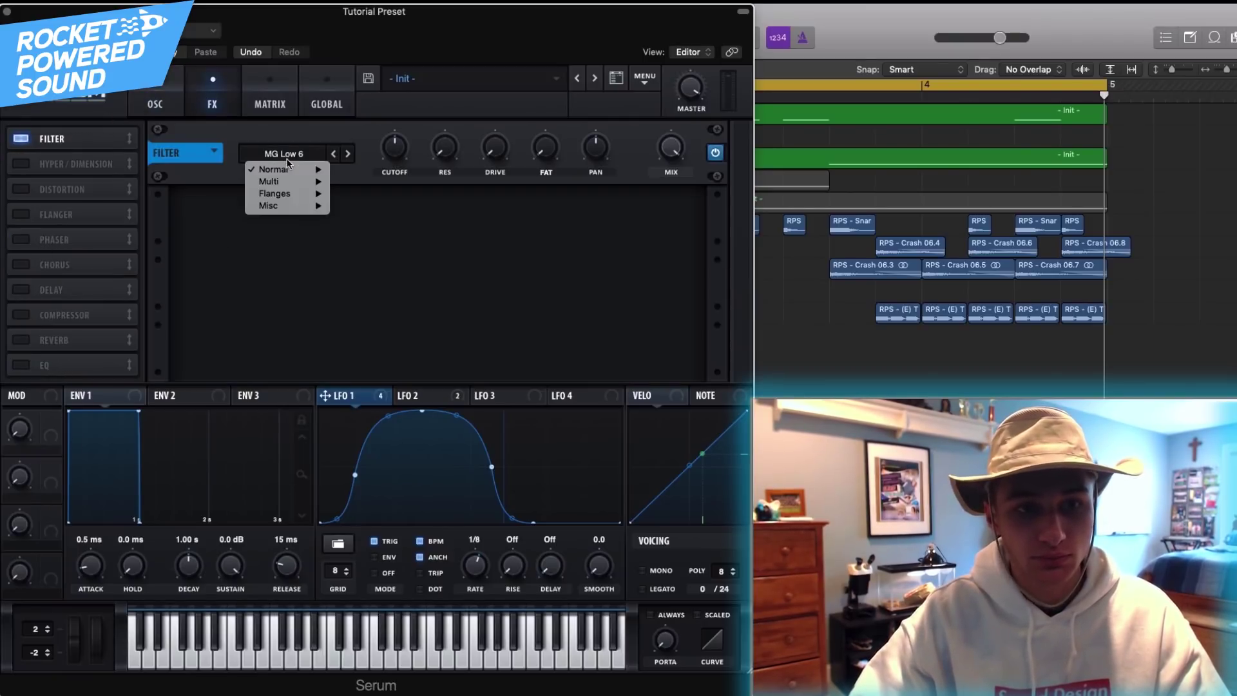
mouse_move(287, 169)
left_click(377, 301)
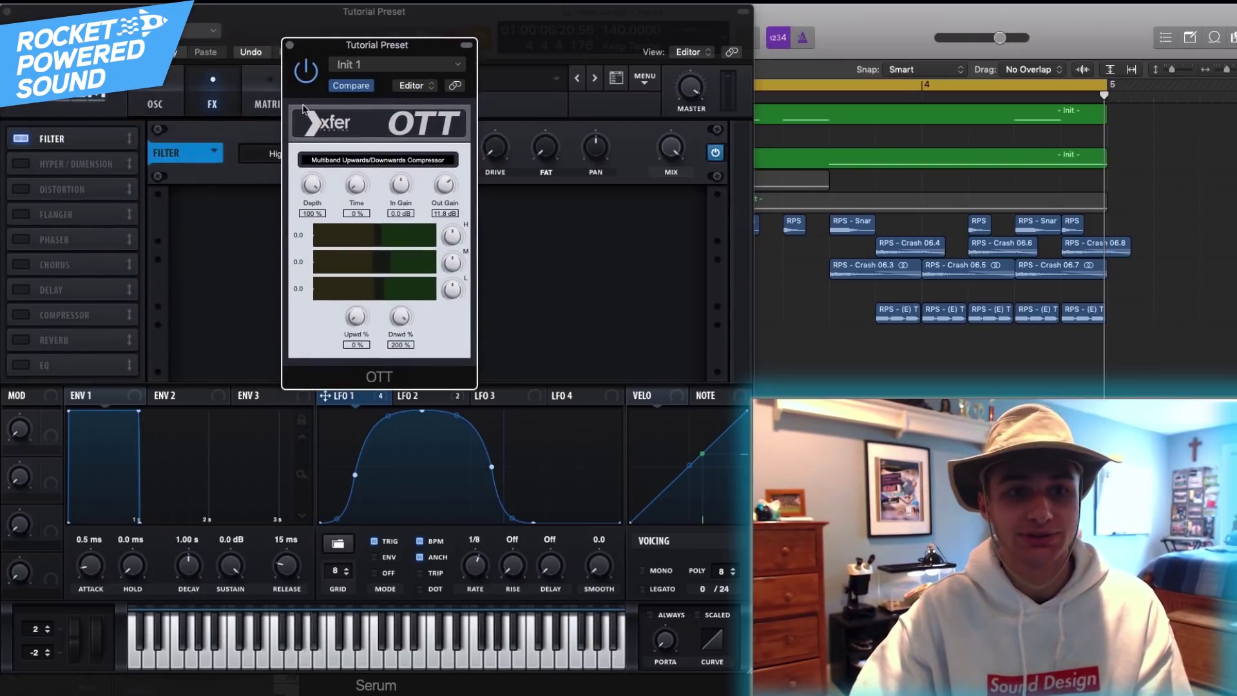
Bypass OTT and re-enable it to compare the sound, then close its window
left_click(308, 69)
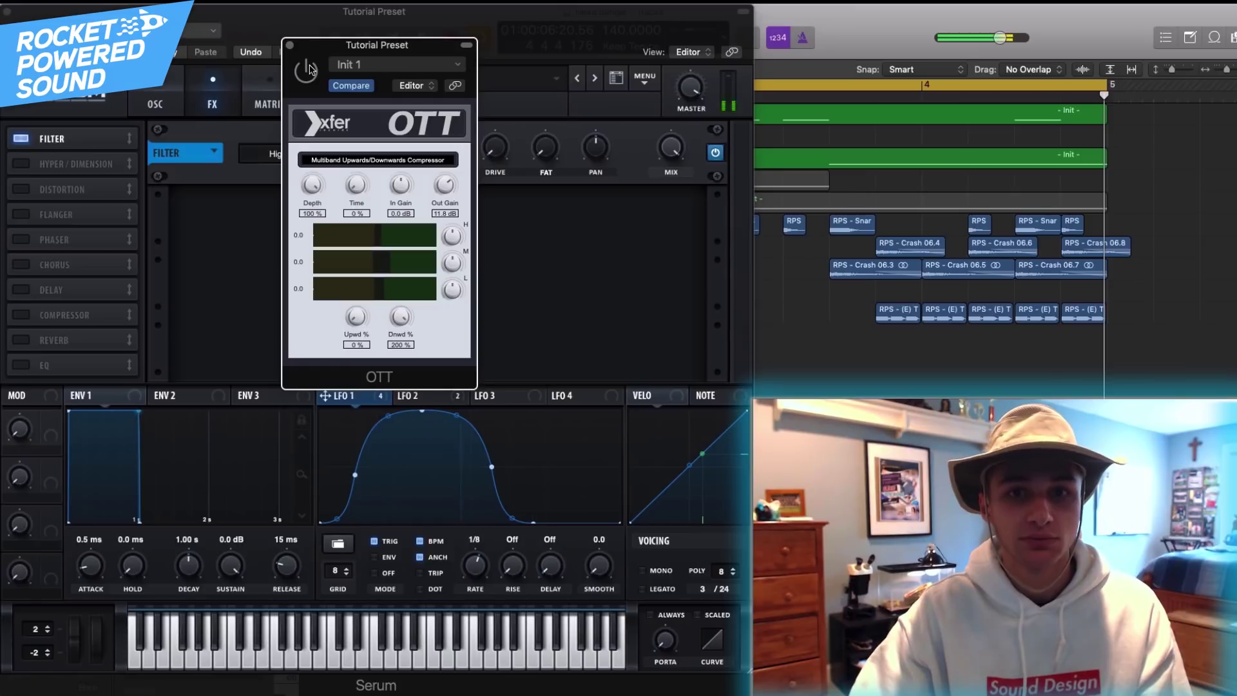
left_click(307, 66)
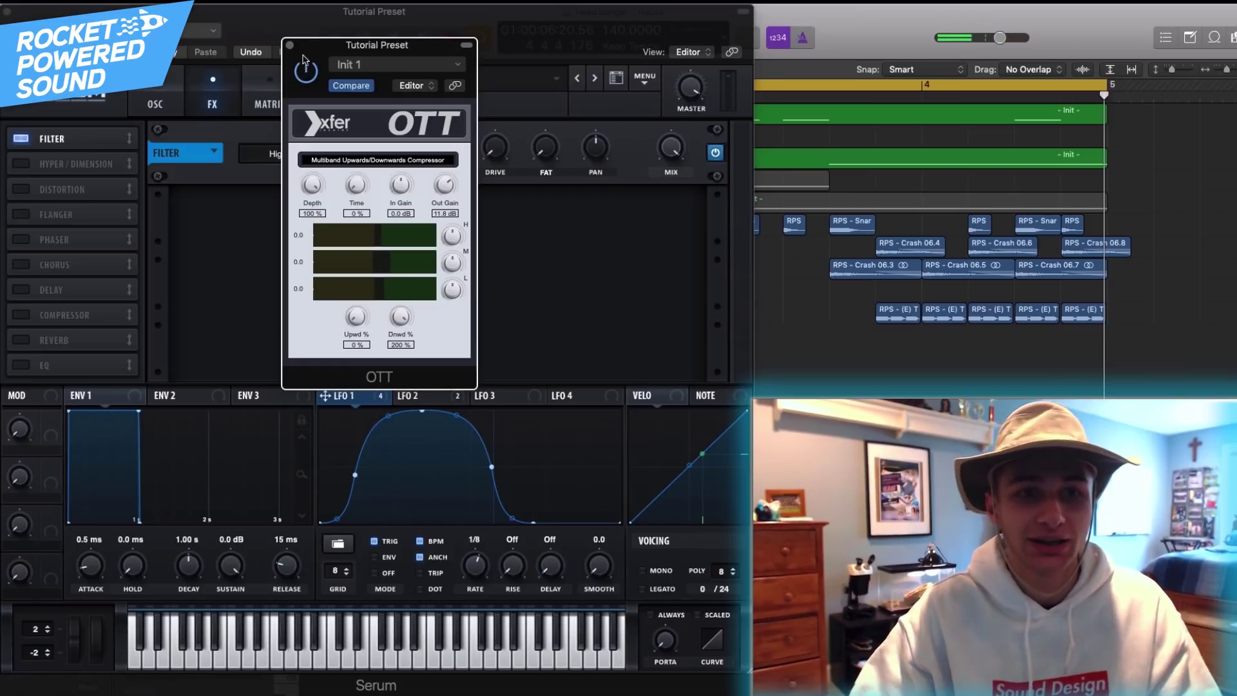
left_click(290, 47)
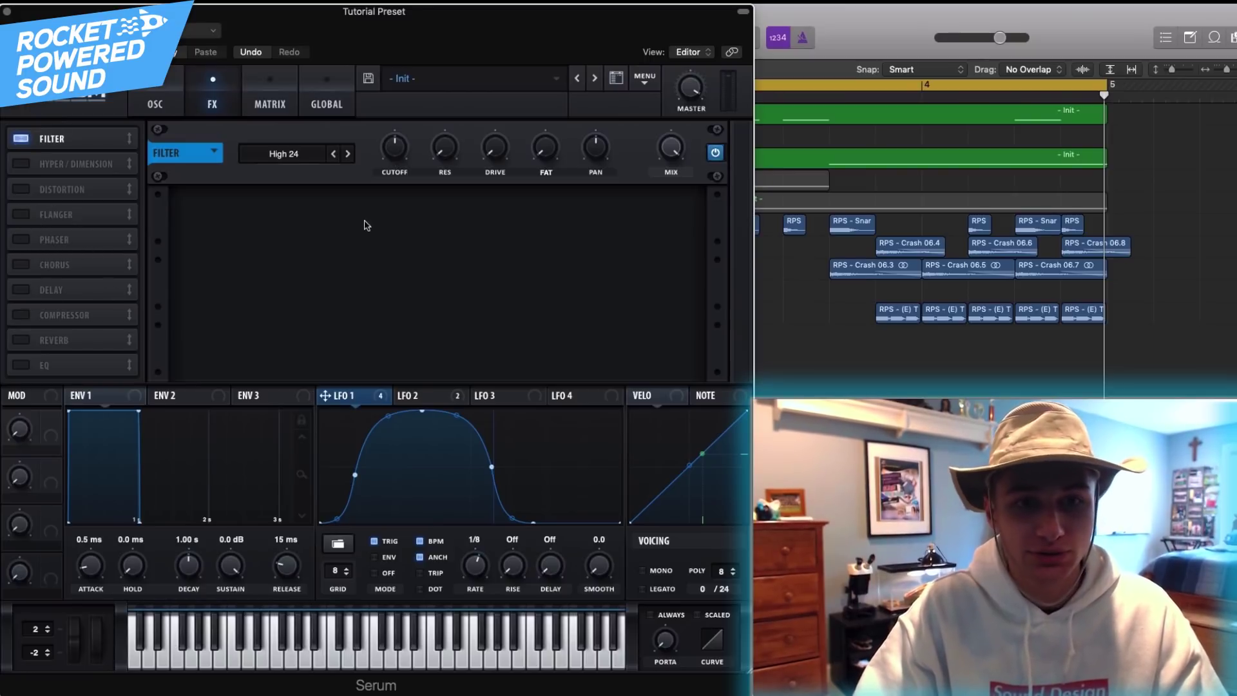
Set the High 24 cutoff to 57 Hz, modulate it with LFO 1, and resonance to 33%
left_click_drag(395, 152, 378, 173)
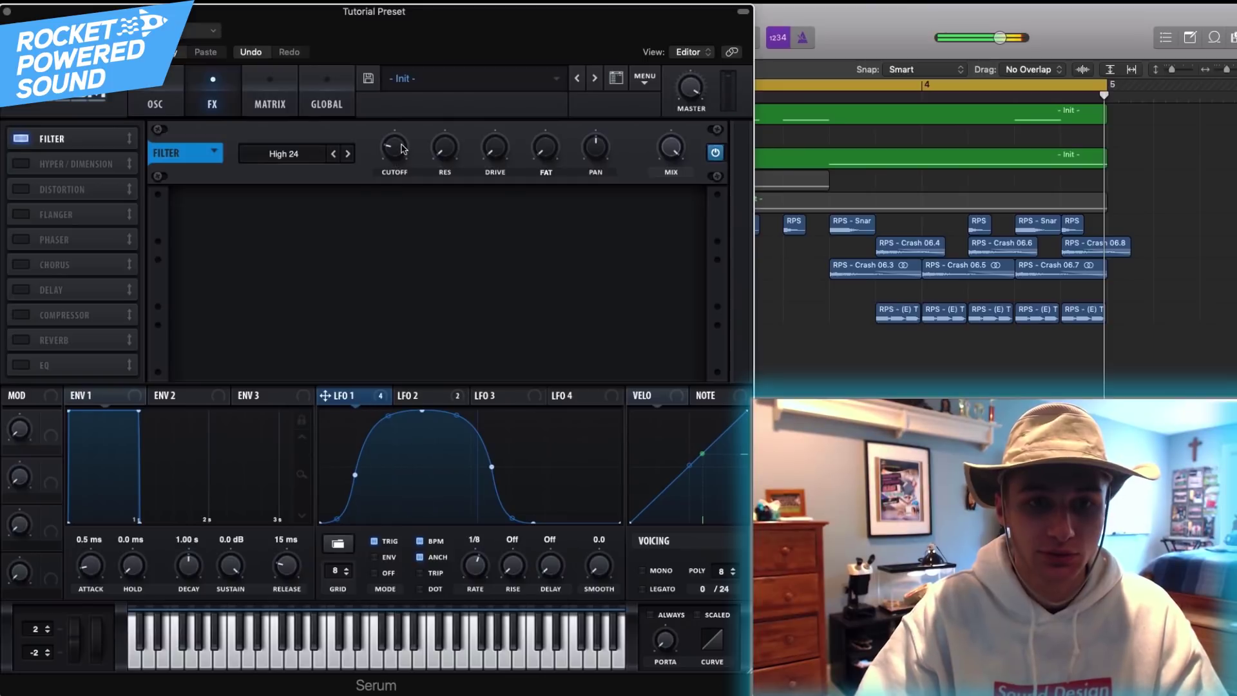
left_click_drag(383, 399, 368, 150)
left_click_drag(445, 147, 441, 95)
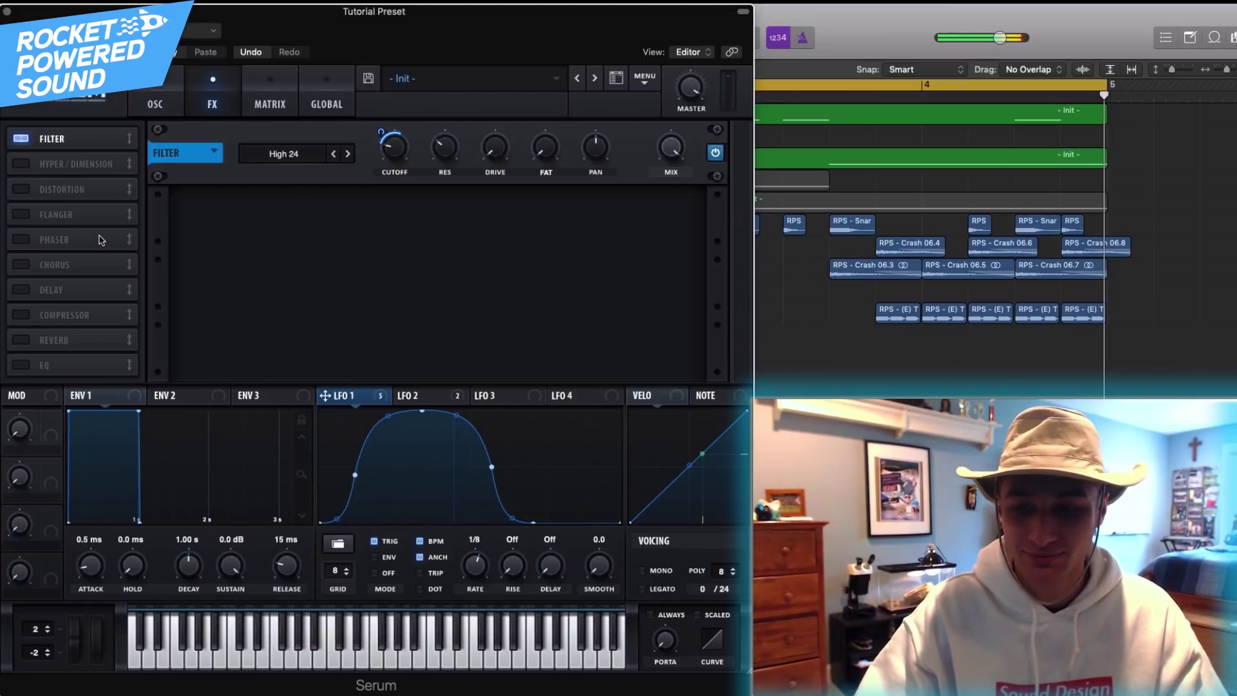
Enable the Compressor, place it after the filter, and raise its gain to 5.2 dB
left_click(33, 320)
left_click_drag(33, 321, 73, 174)
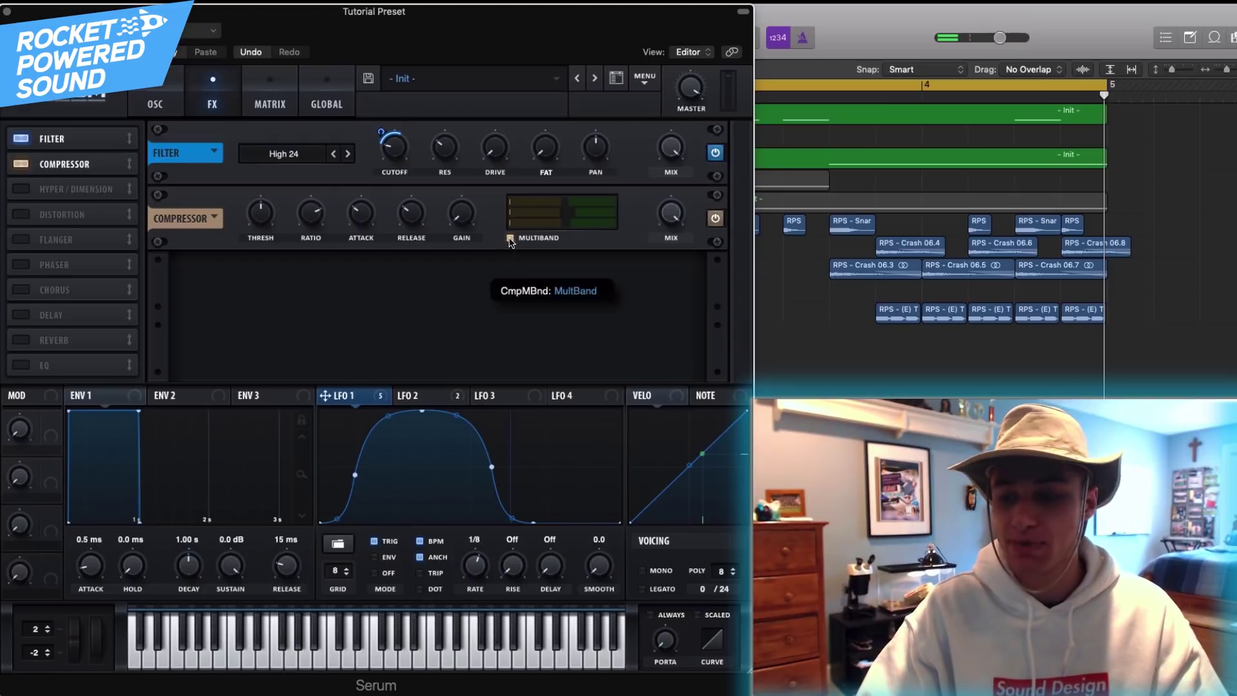
left_click_drag(473, 218, 474, 191)
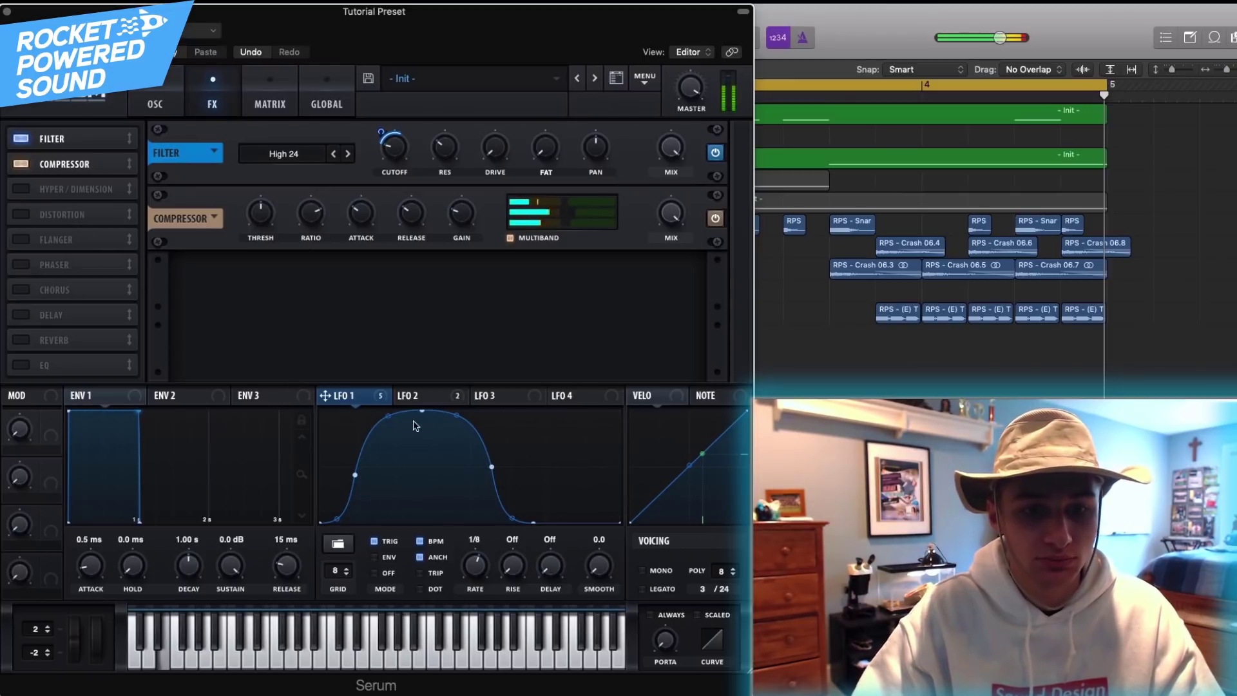
Enable the EQ and place it third, after the compressor
left_click(179, 102)
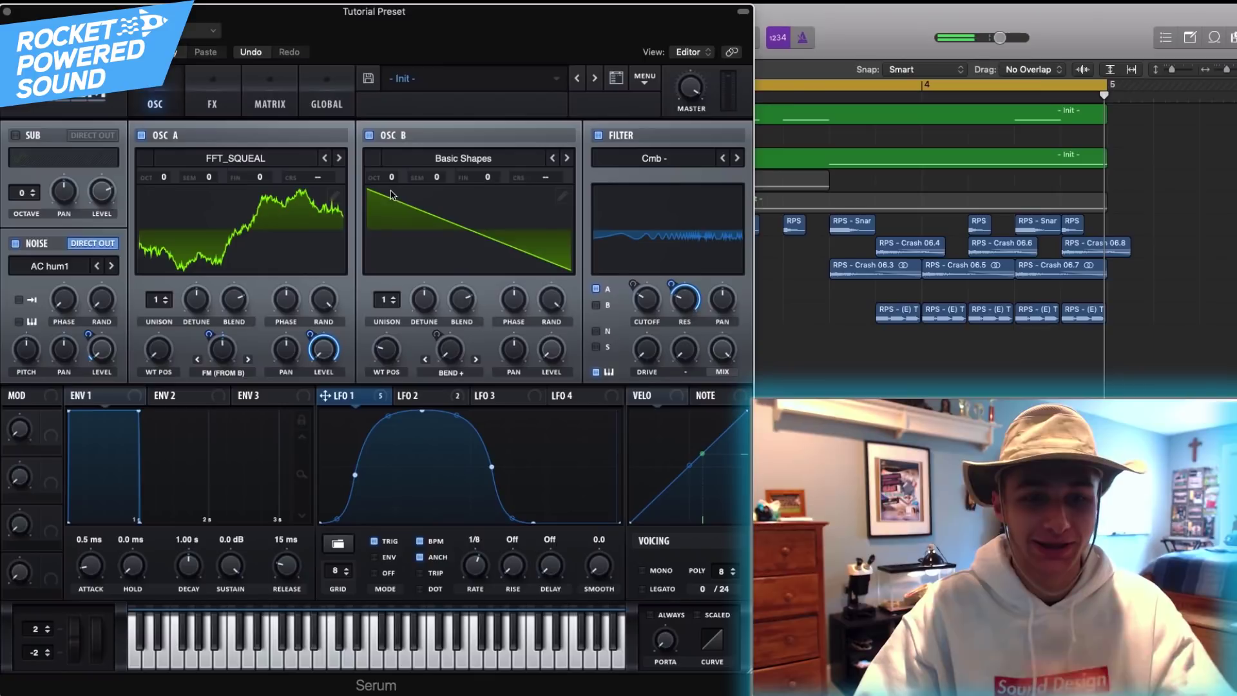
left_click(212, 104)
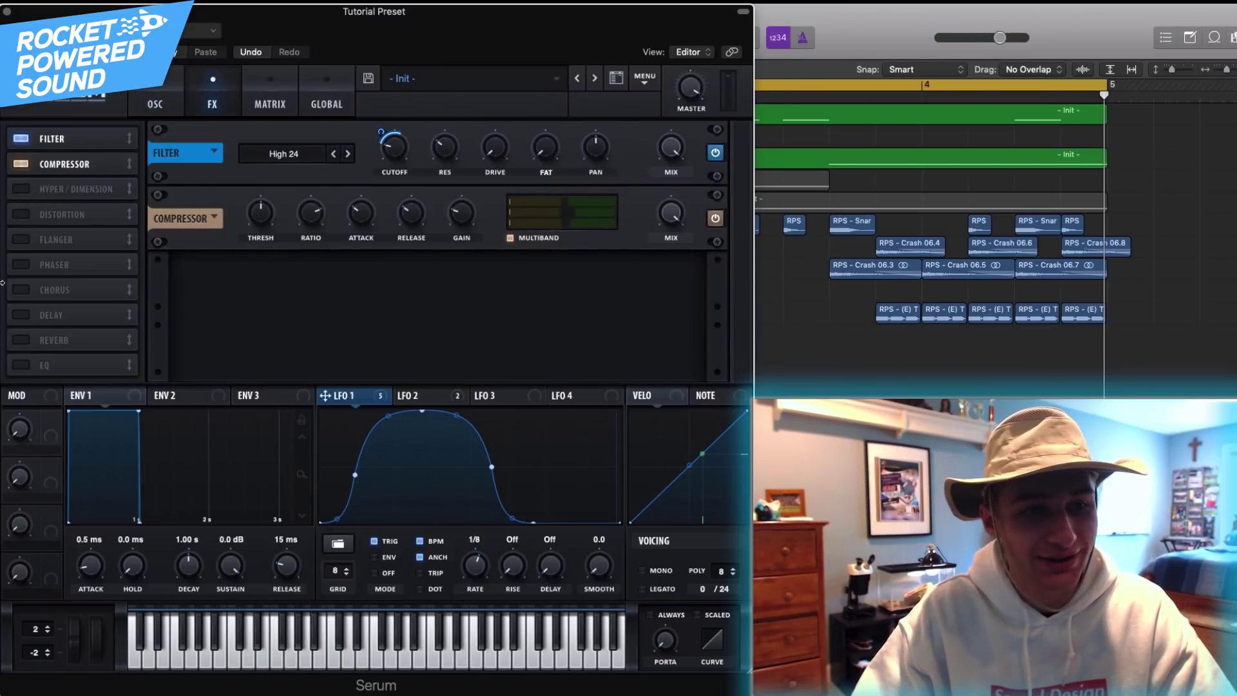
left_click_drag(13, 367, 106, 195)
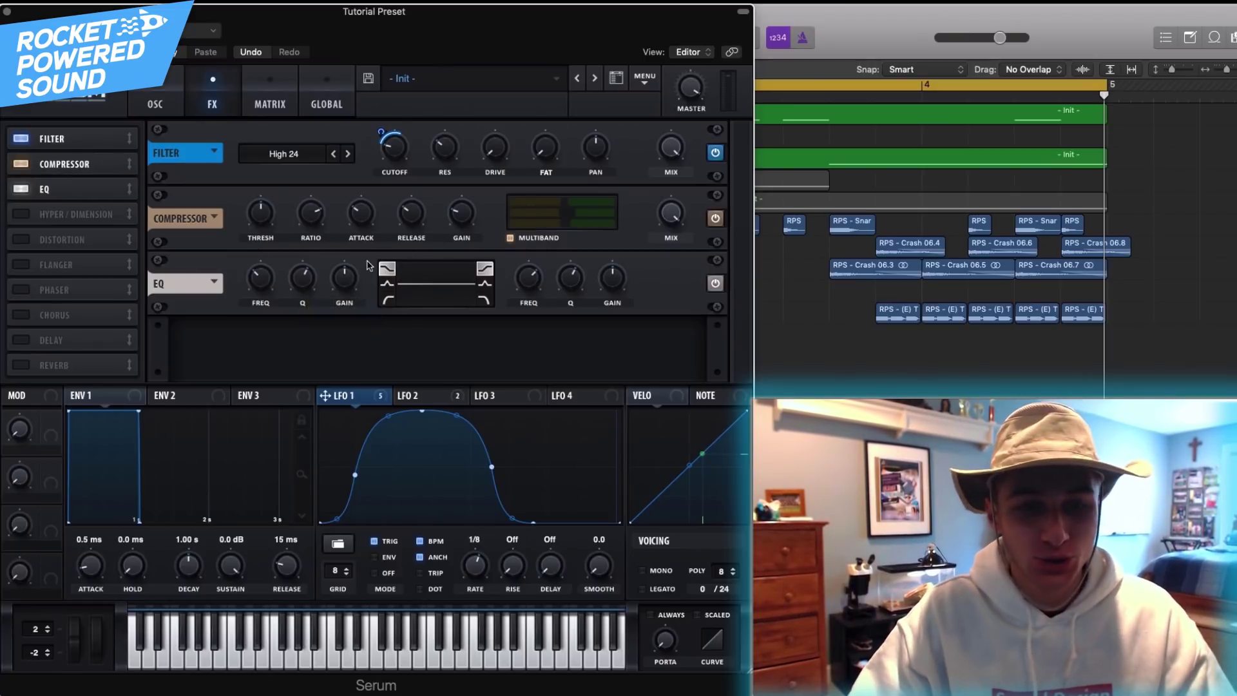
Boost the low EQ band to 18.9 dB and modulate its frequency with LFO 1
left_click(359, 282)
left_click_drag(359, 282, 375, 250)
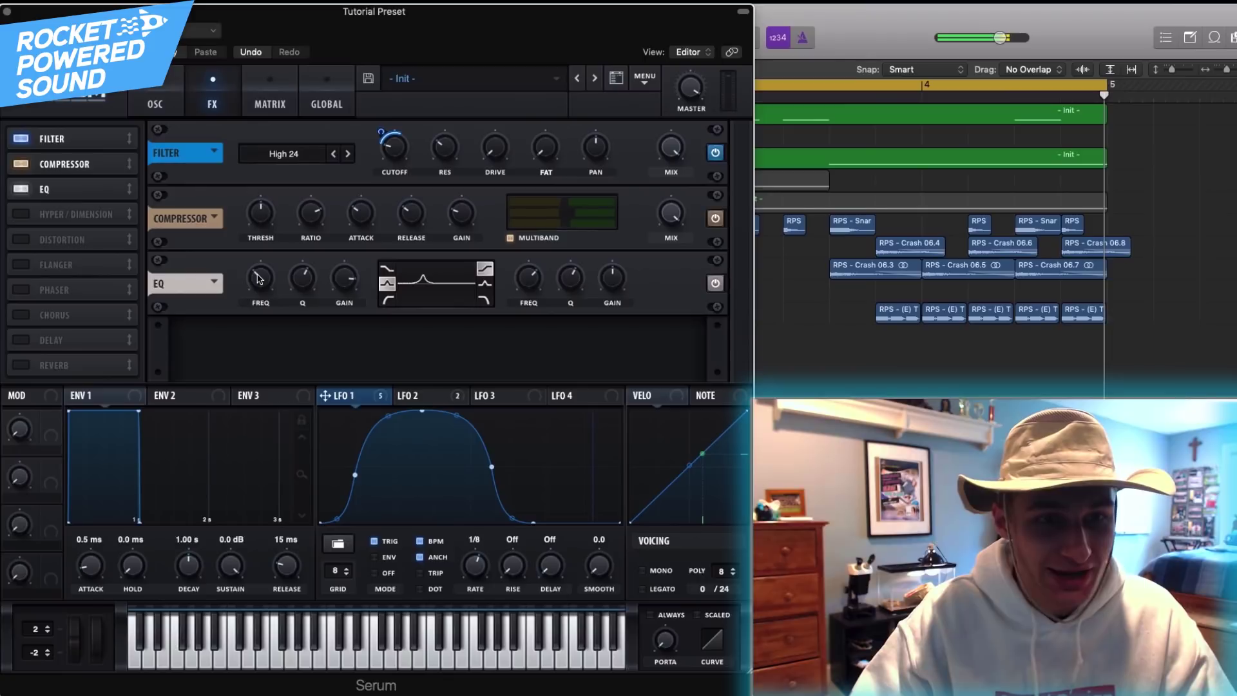
left_click_drag(325, 395, 221, 274)
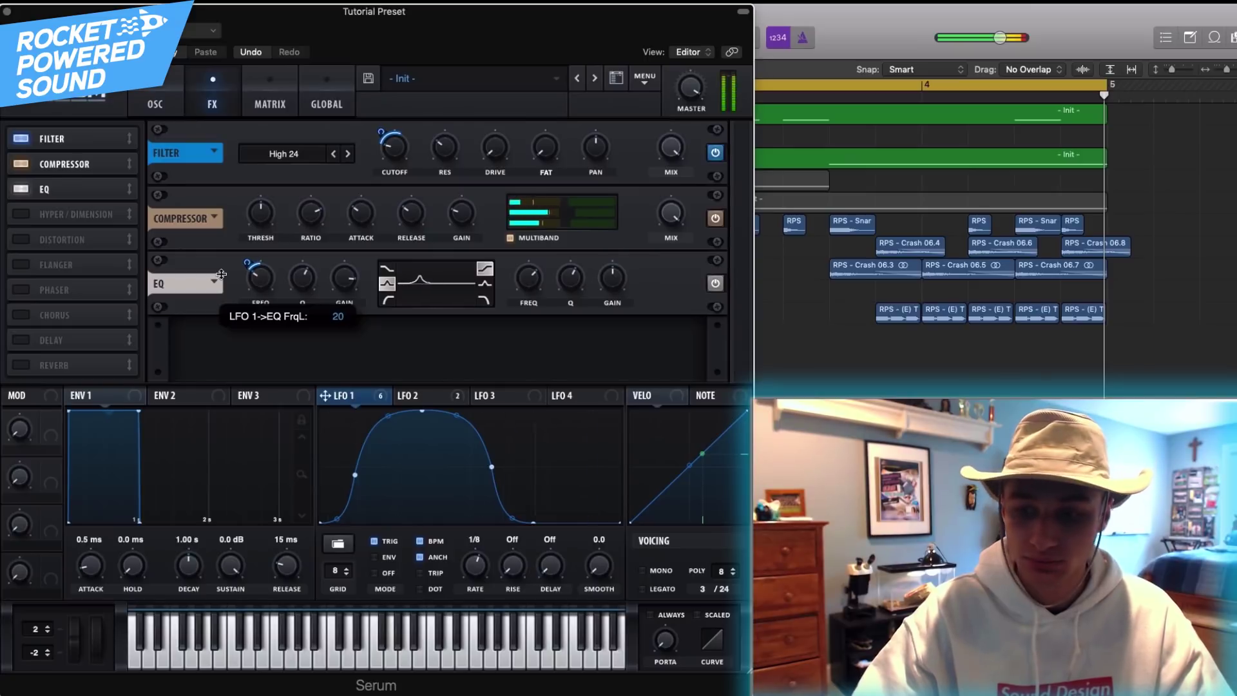
left_click_drag(221, 274, 222, 274)
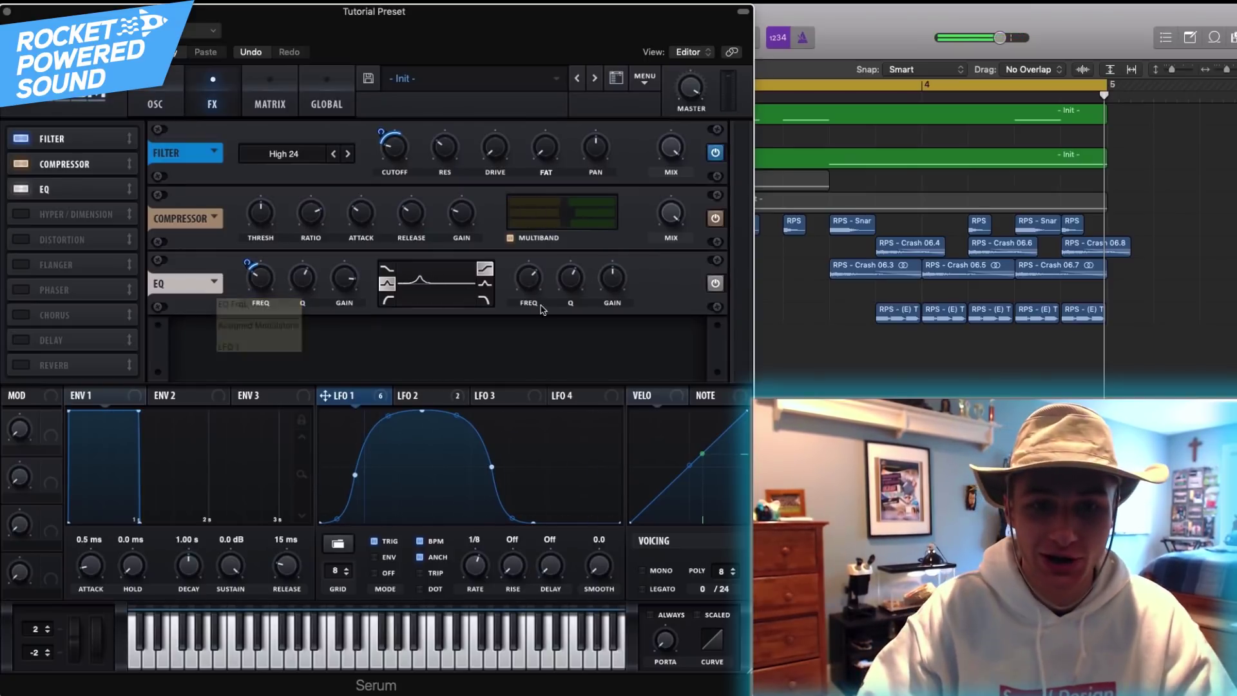
Make the high EQ band a -24 dB peak near 2167 Hz, modulated by LFO 1
left_click(485, 283)
left_click_drag(614, 288, 575, 359)
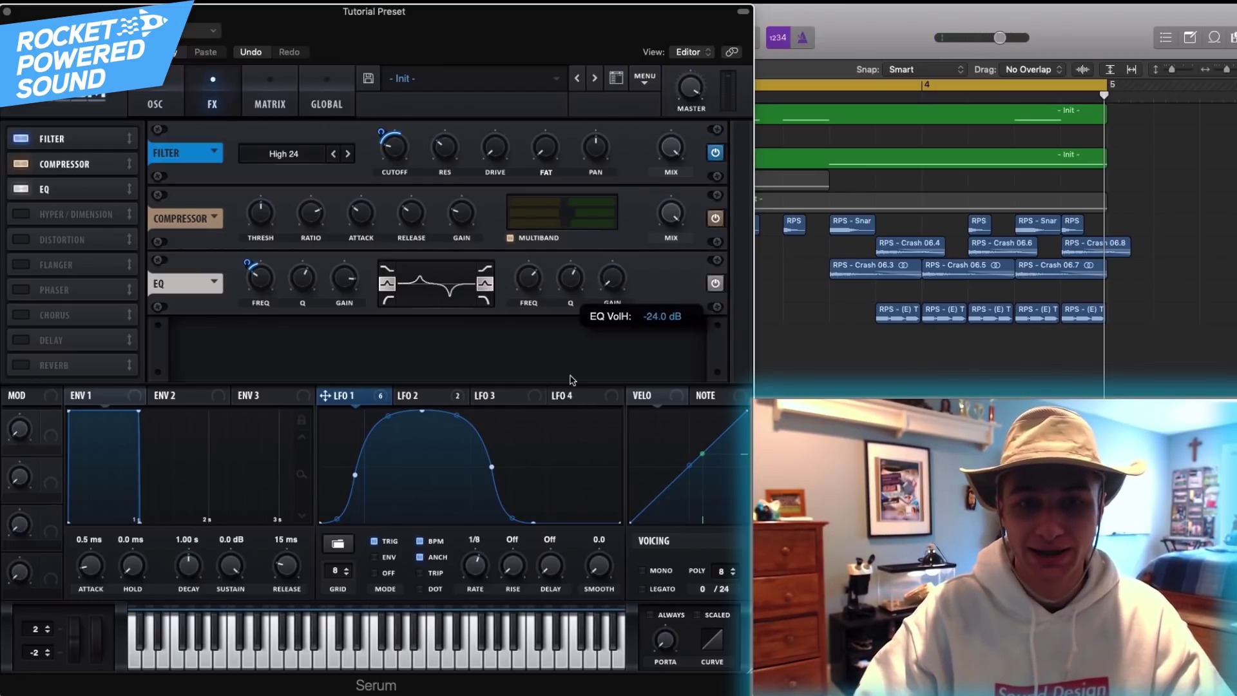
left_click_drag(533, 293, 530, 285)
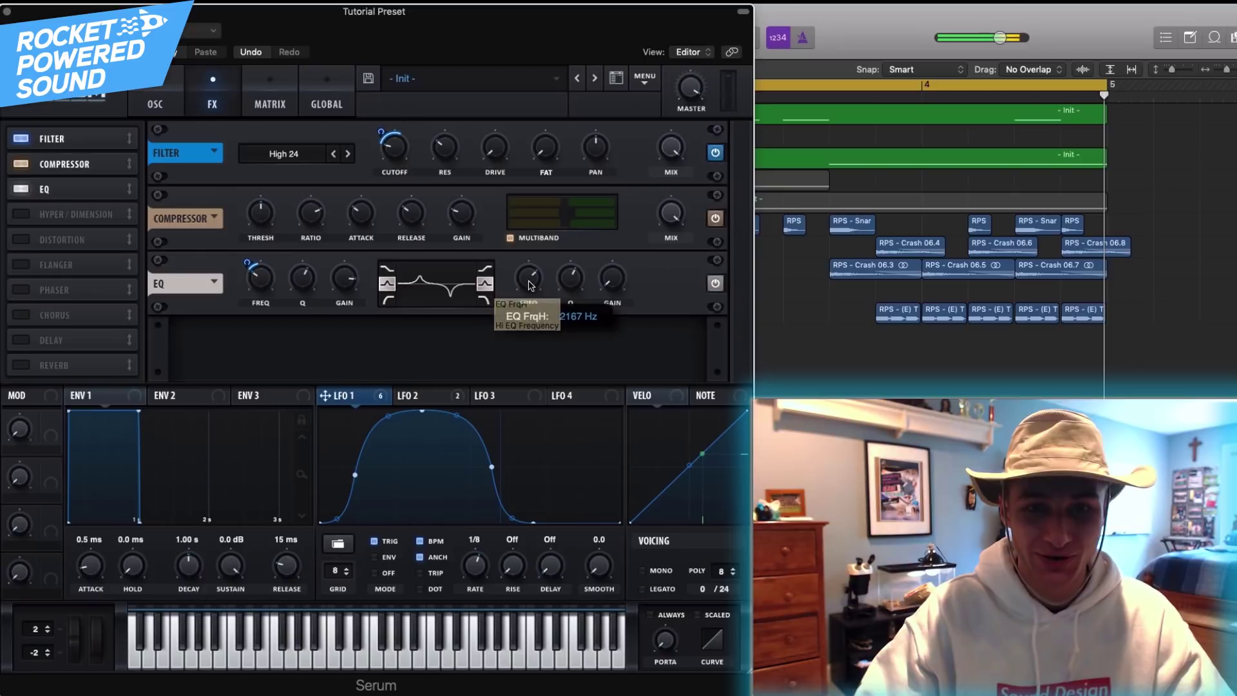
left_click_drag(368, 390, 497, 283)
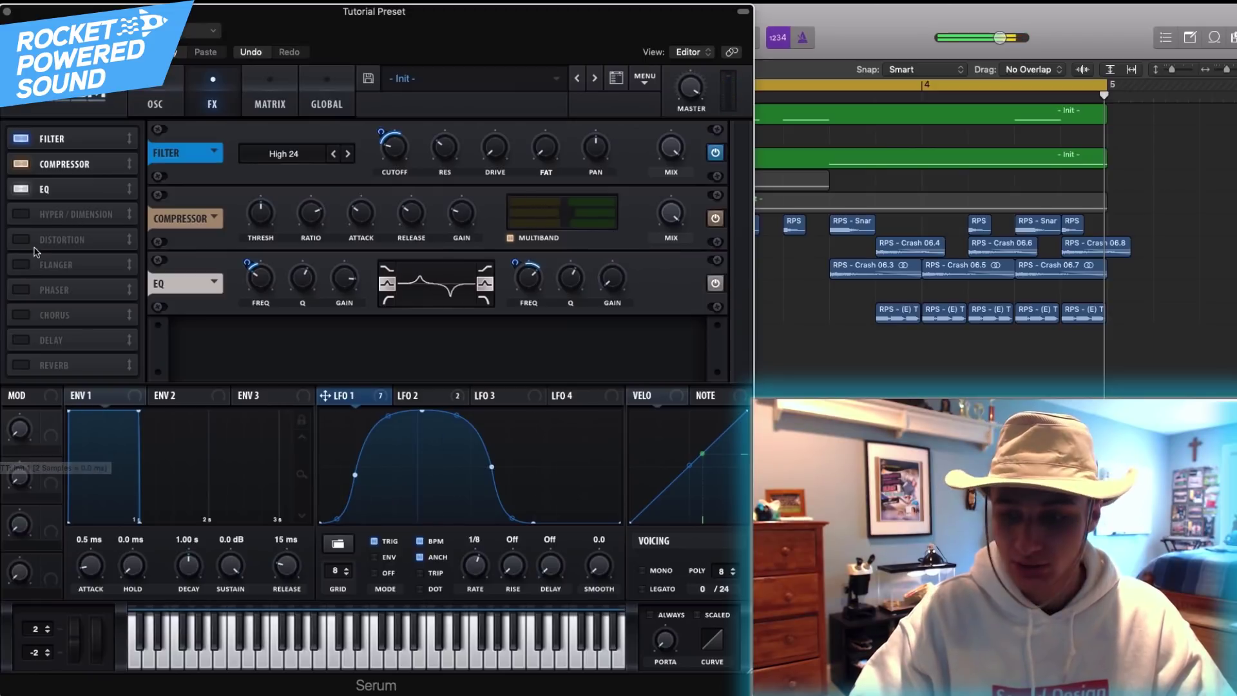
Enable Hyper/Dimension, set the Hyper mix to about 96%, and drag unison toward 4 voices
left_click(21, 215)
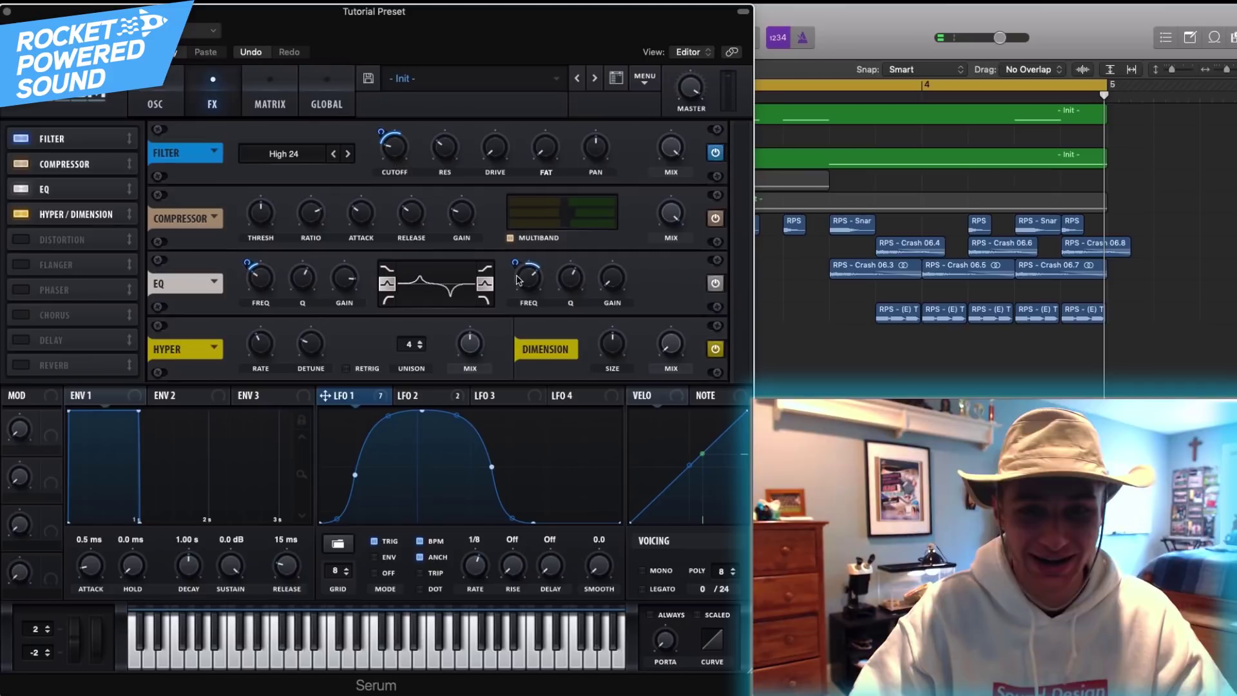
left_click_drag(470, 346, 460, 352)
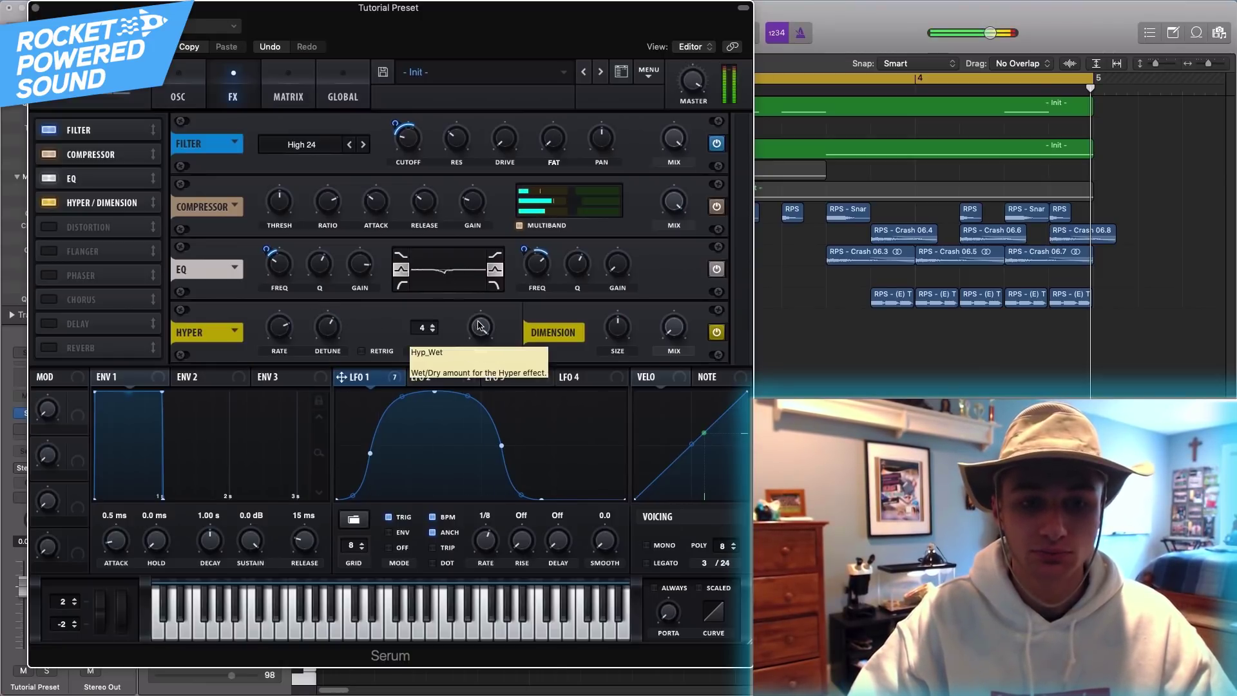
left_click_drag(419, 326, 420, 343)
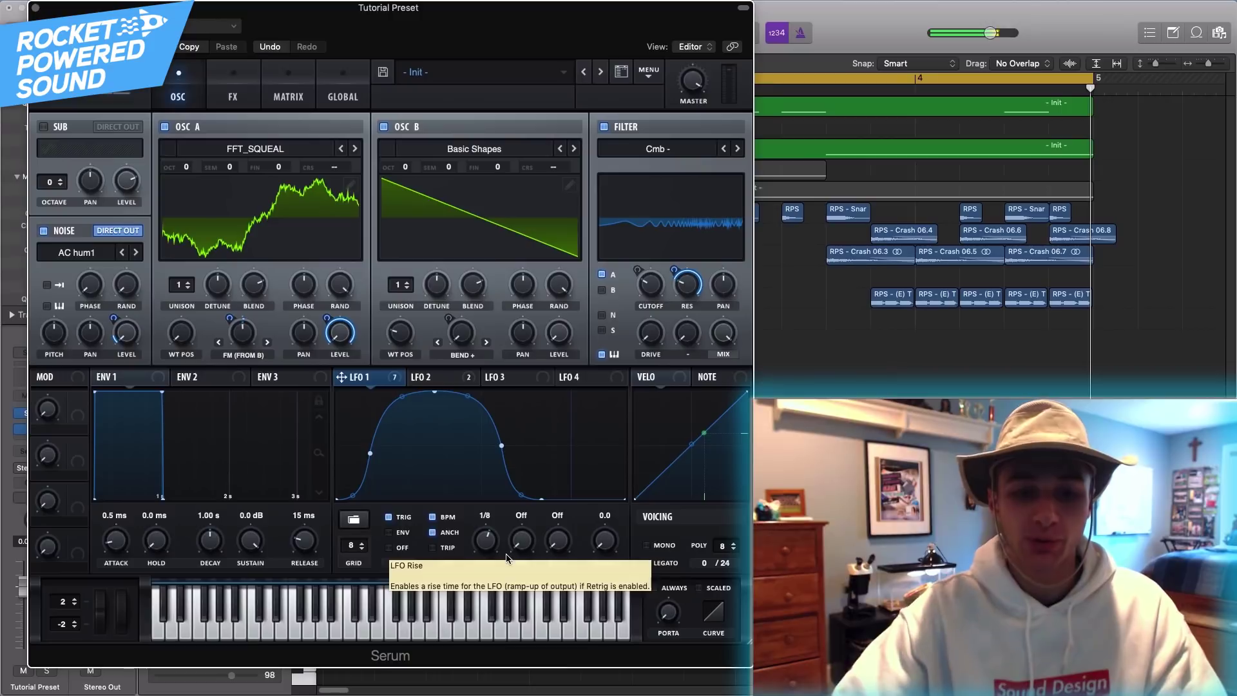
Reset the LFO 1 rate to 1/4 and route LFO 1 to the comb filter cutoff by about 7
double_click(491, 553)
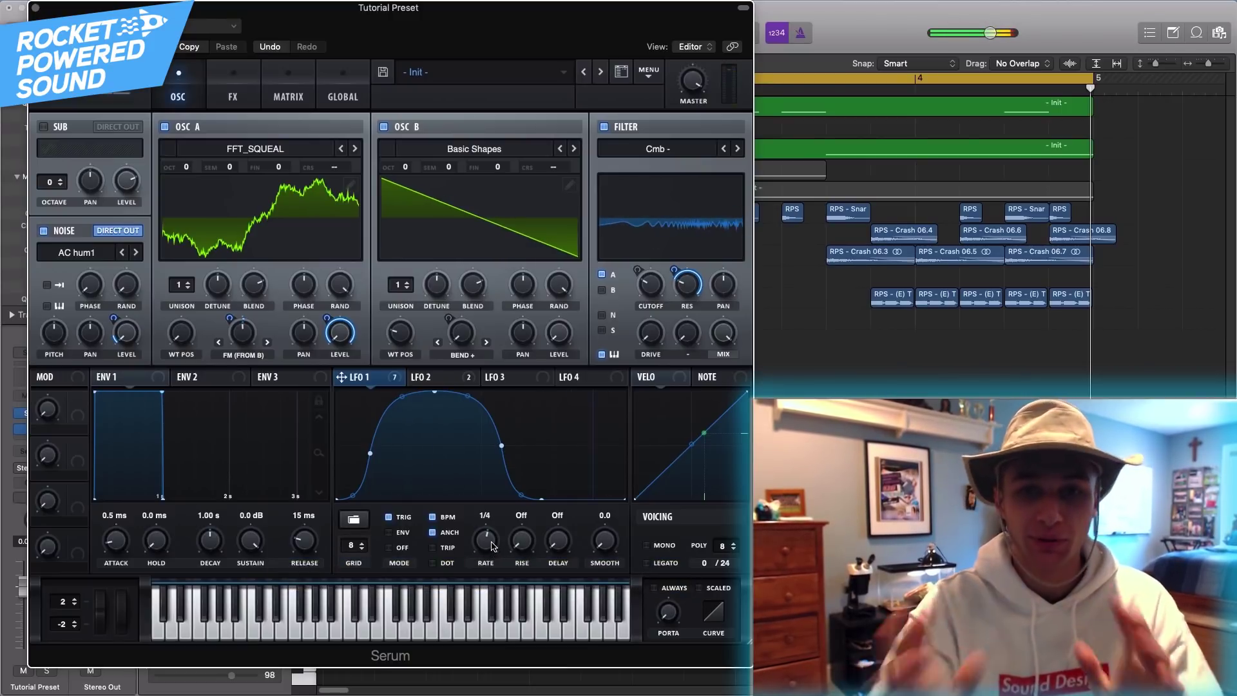
mouse_move(232, 317)
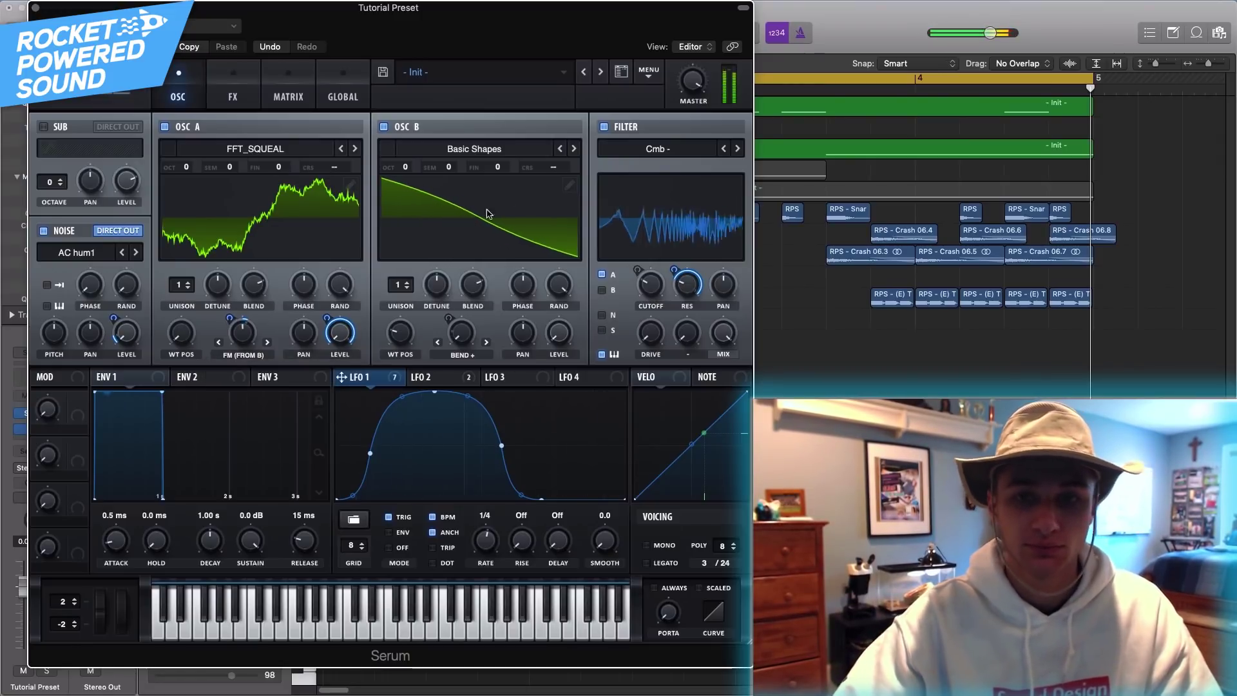
left_click_drag(392, 381, 605, 289)
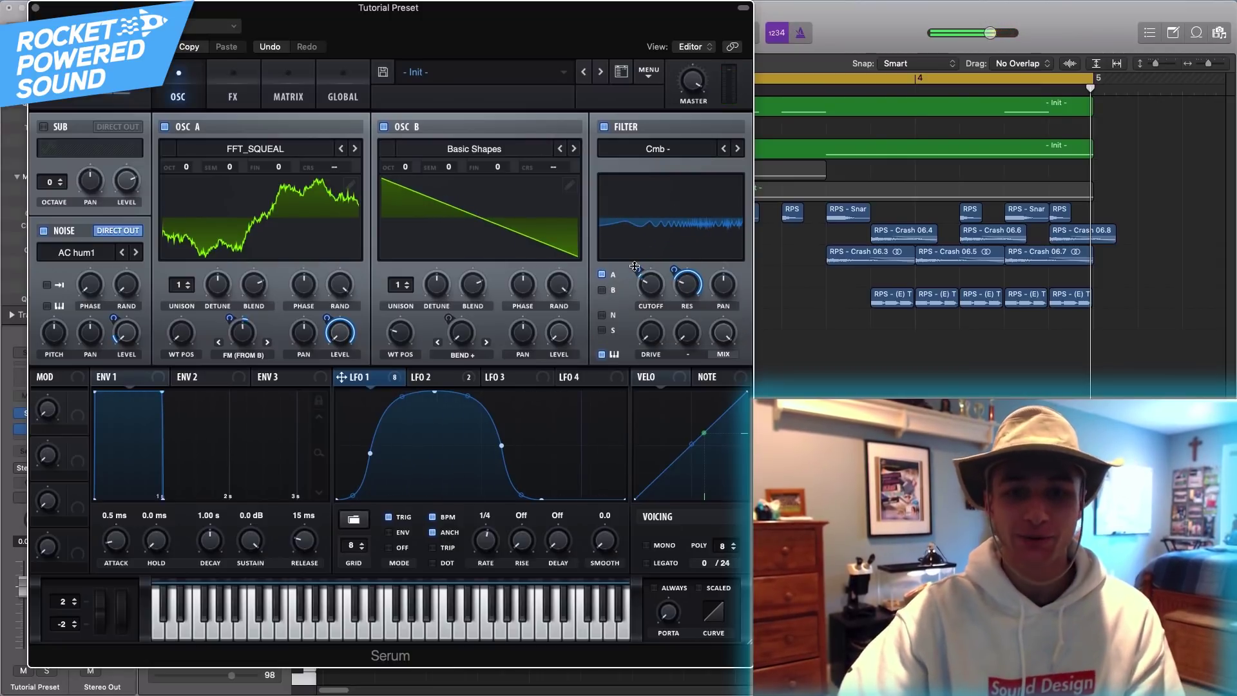